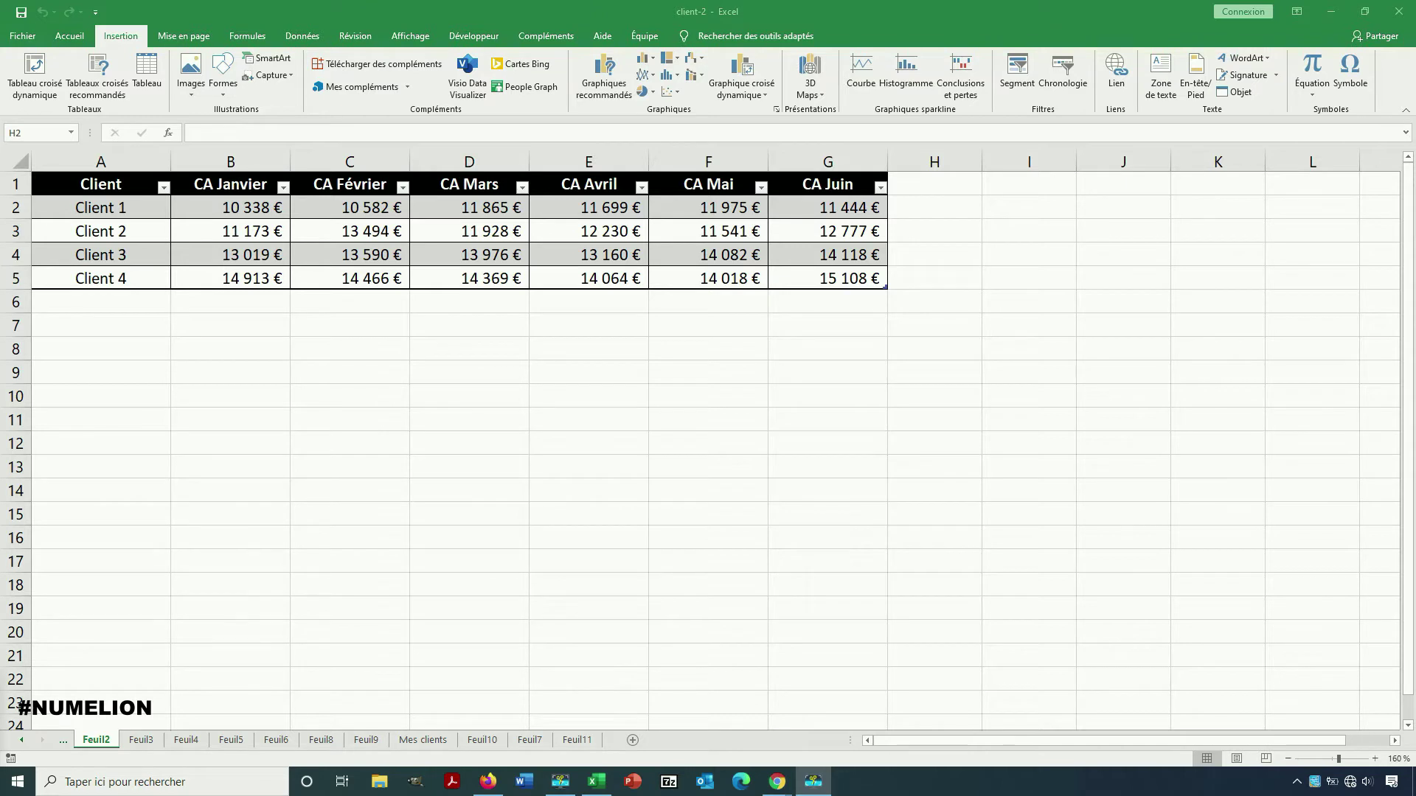
Insert a line sparkline in cell H2 for Client 1's monthly revenue, using B2:G2 as the data range
{"action": "left_click", "coordinate": [598, 344]}
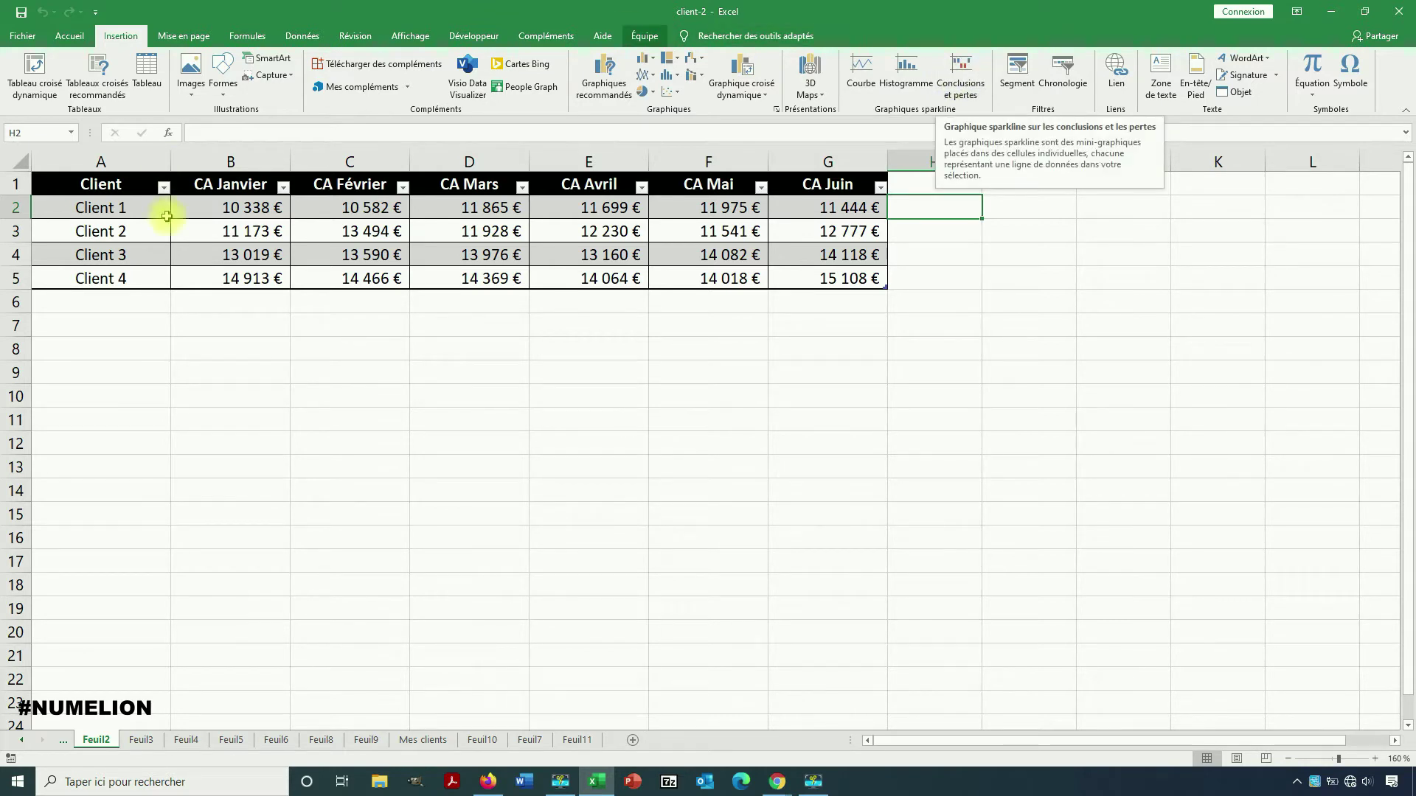
{"action": "left_click_drag", "start_coordinate": [233, 210], "coordinate": [814, 210]}
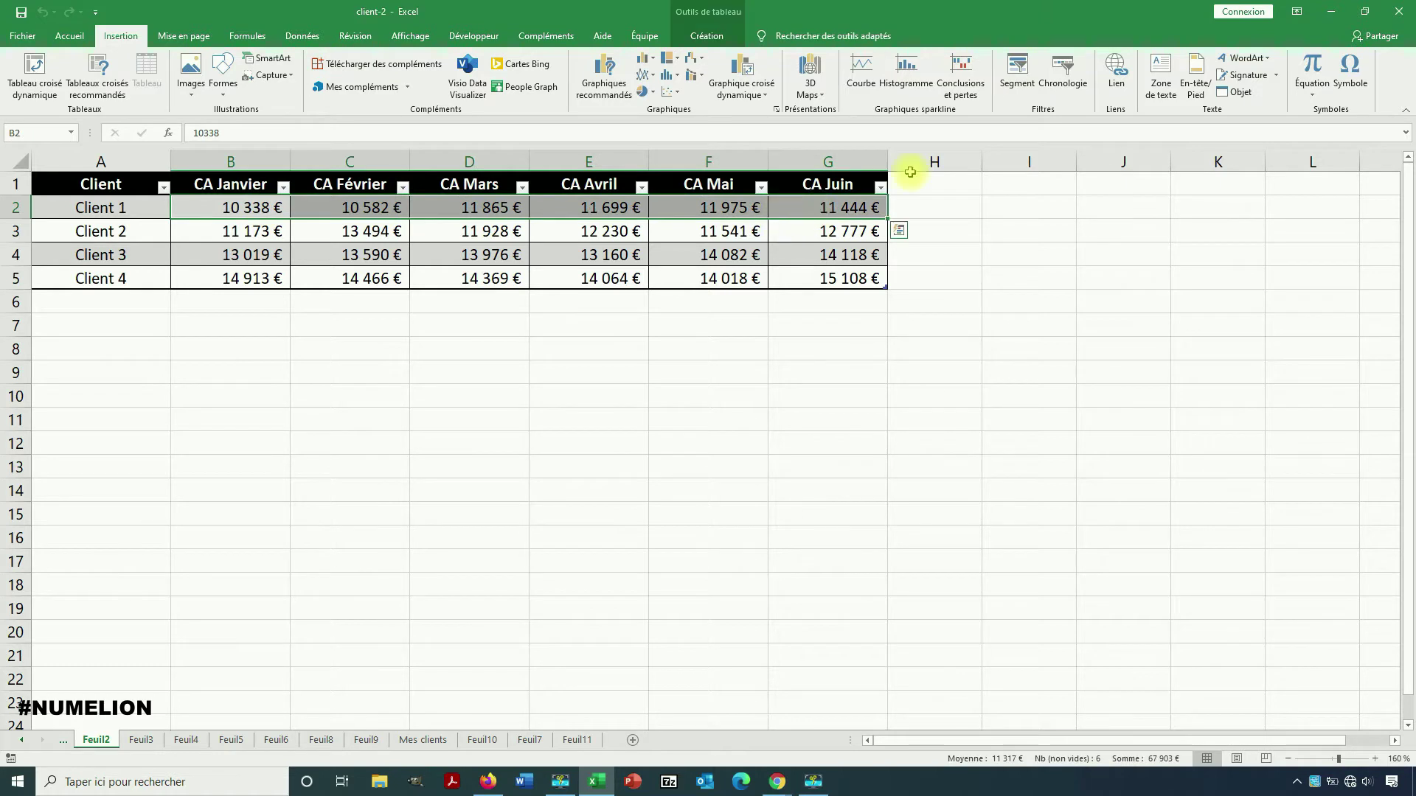
{"action": "left_click", "coordinate": [924, 209]}
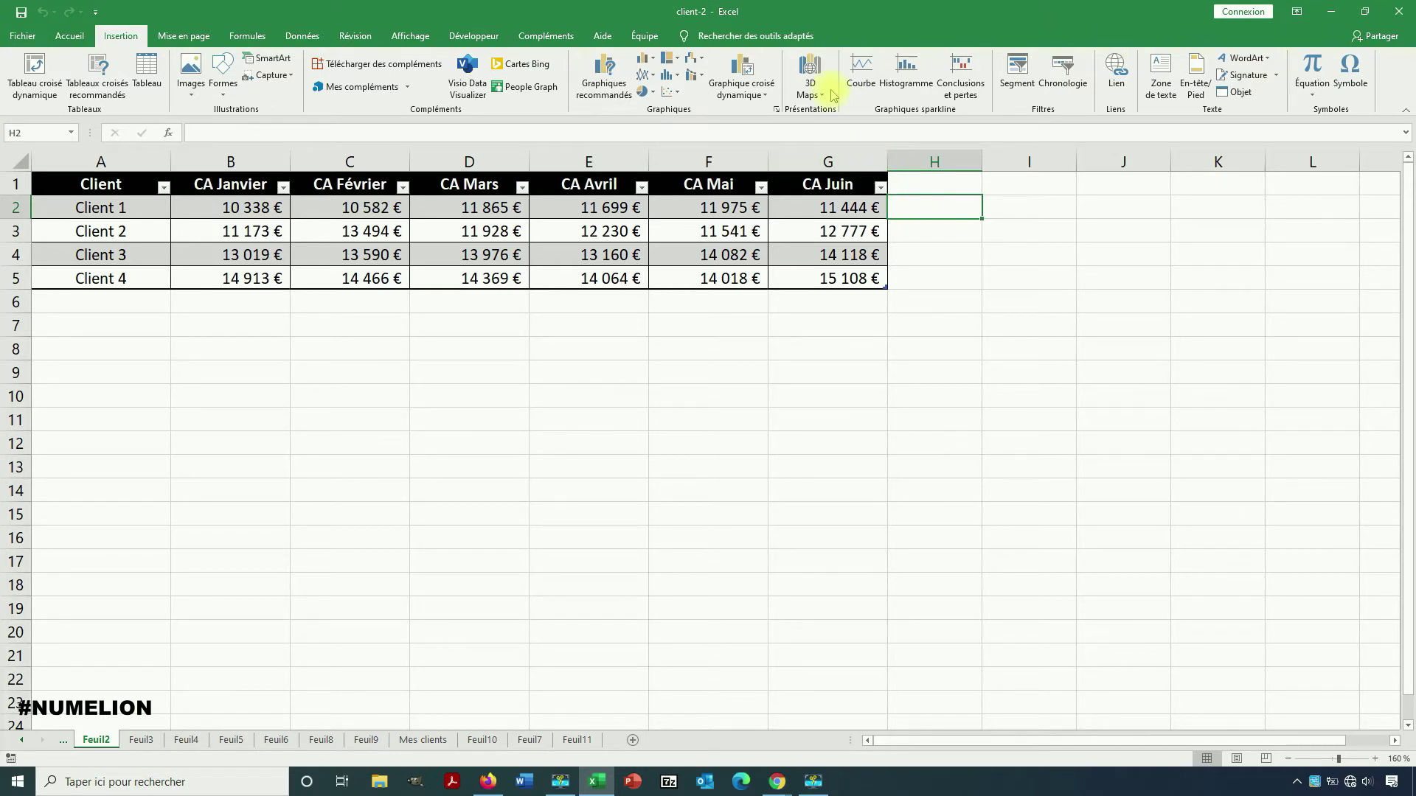
{"action": "left_click", "coordinate": [863, 82]}
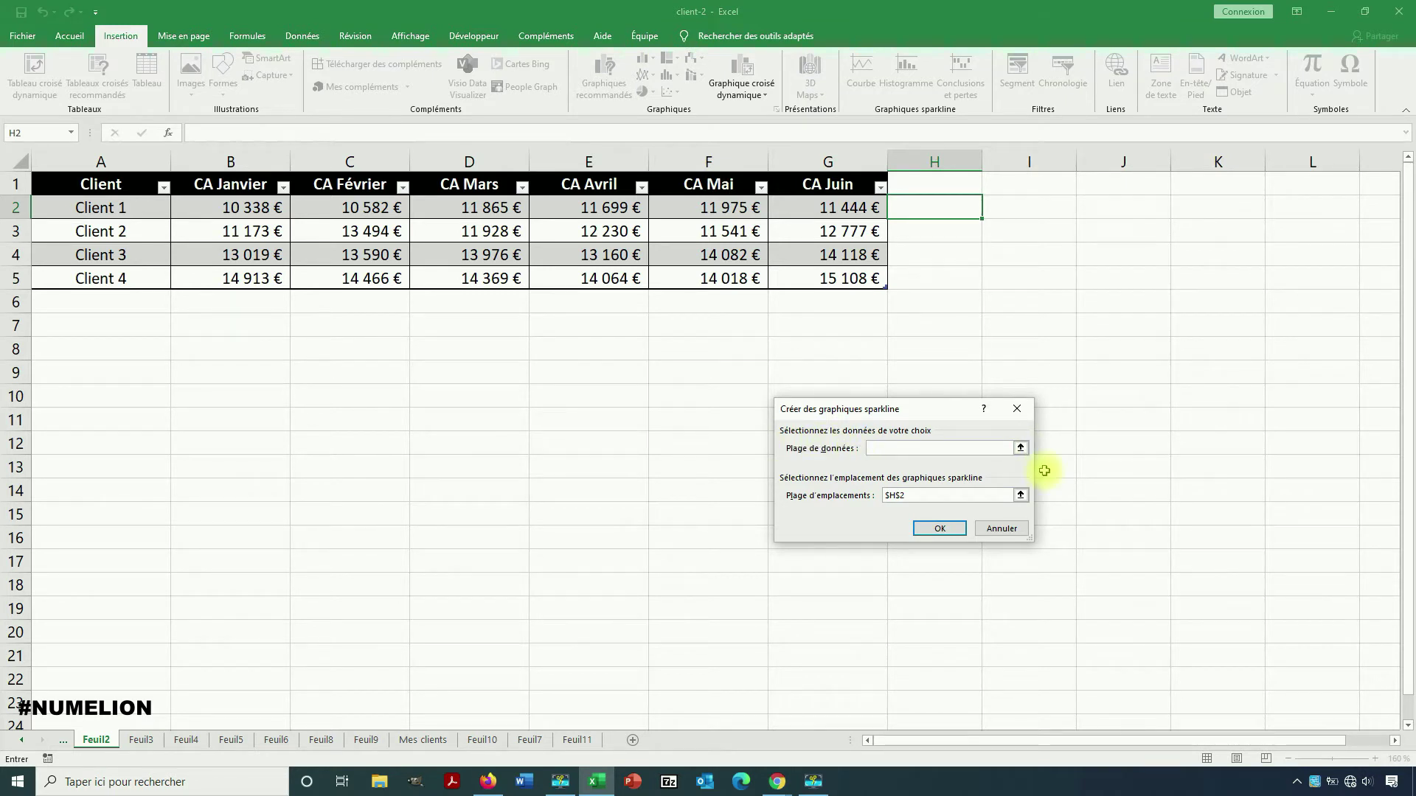
{"action": "left_click", "coordinate": [1021, 448]}
{"action": "left_click_drag", "start_coordinate": [242, 209], "coordinate": [806, 205]}
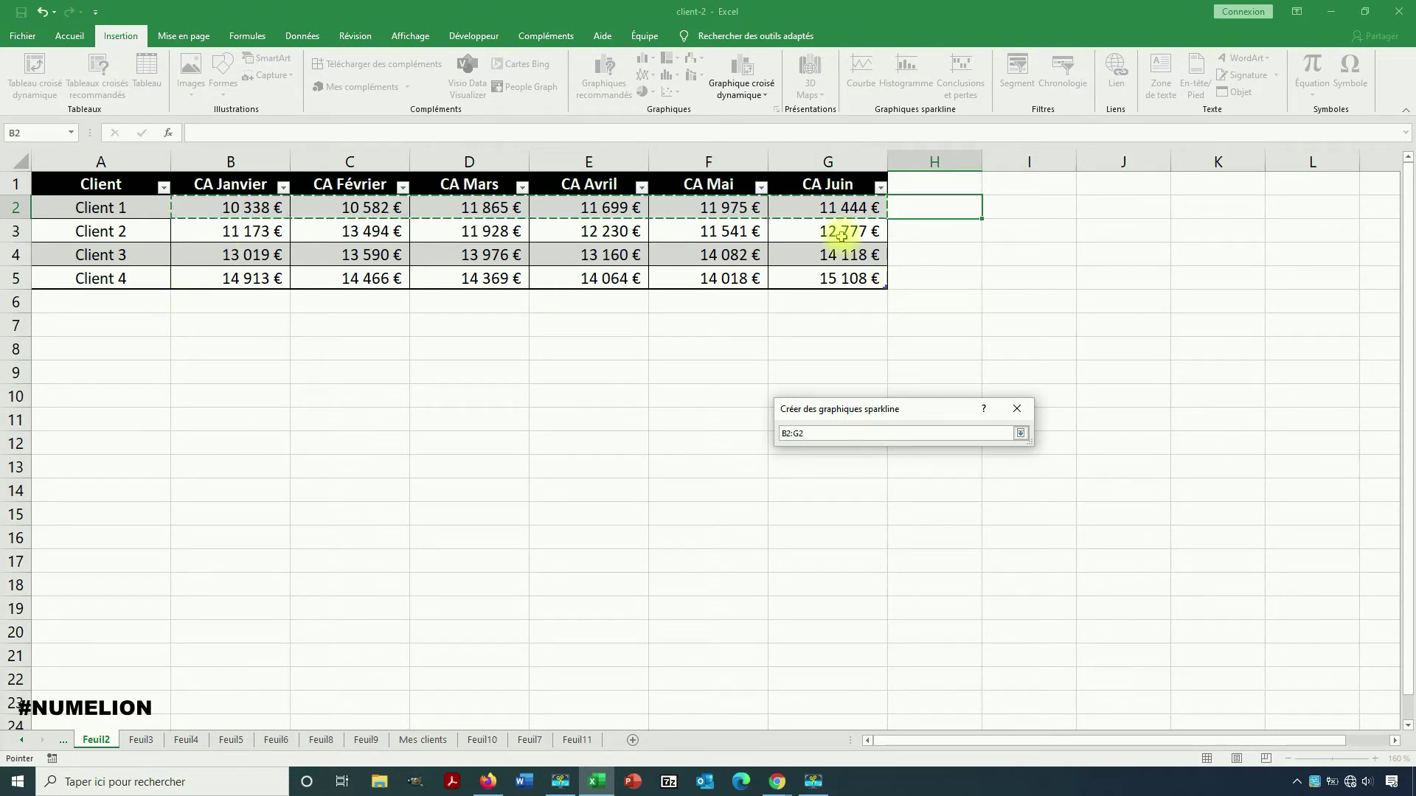
{"action": "left_click", "coordinate": [1020, 435]}
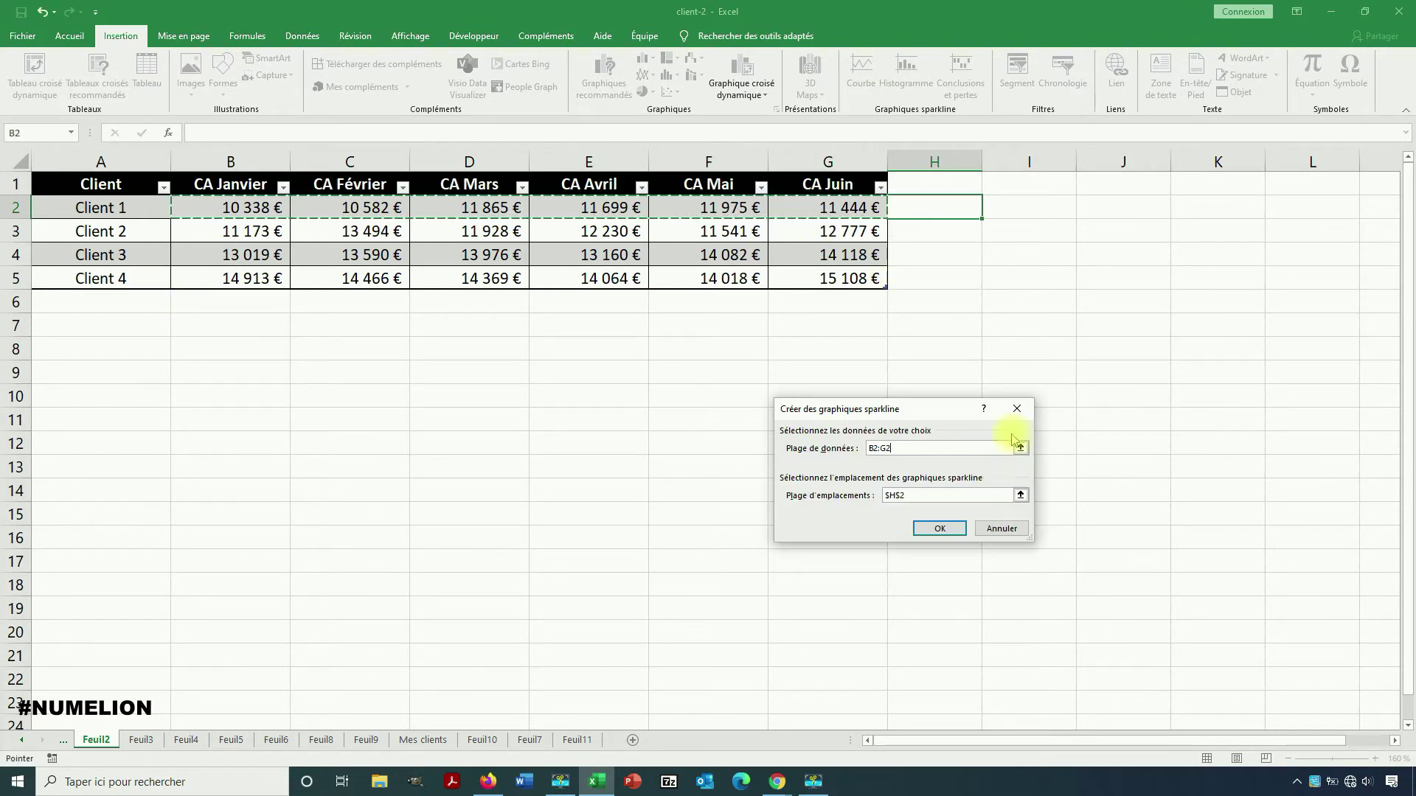
{"action": "left_click", "coordinate": [946, 529]}
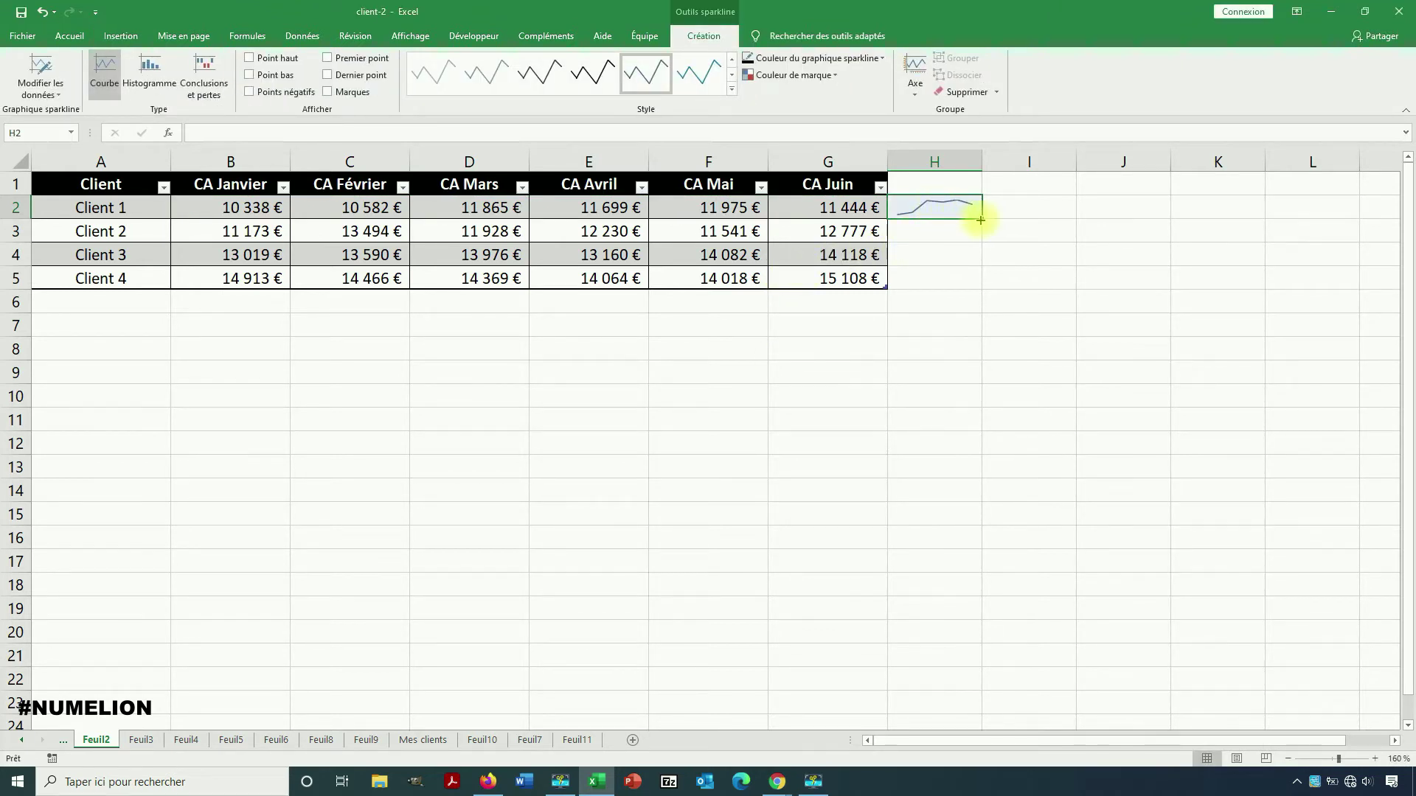
Fill the H2 sparkline down to H5 for the other clients and deselect the sparklines
{"action": "left_click_drag", "start_coordinate": [980, 220], "coordinate": [983, 284]}
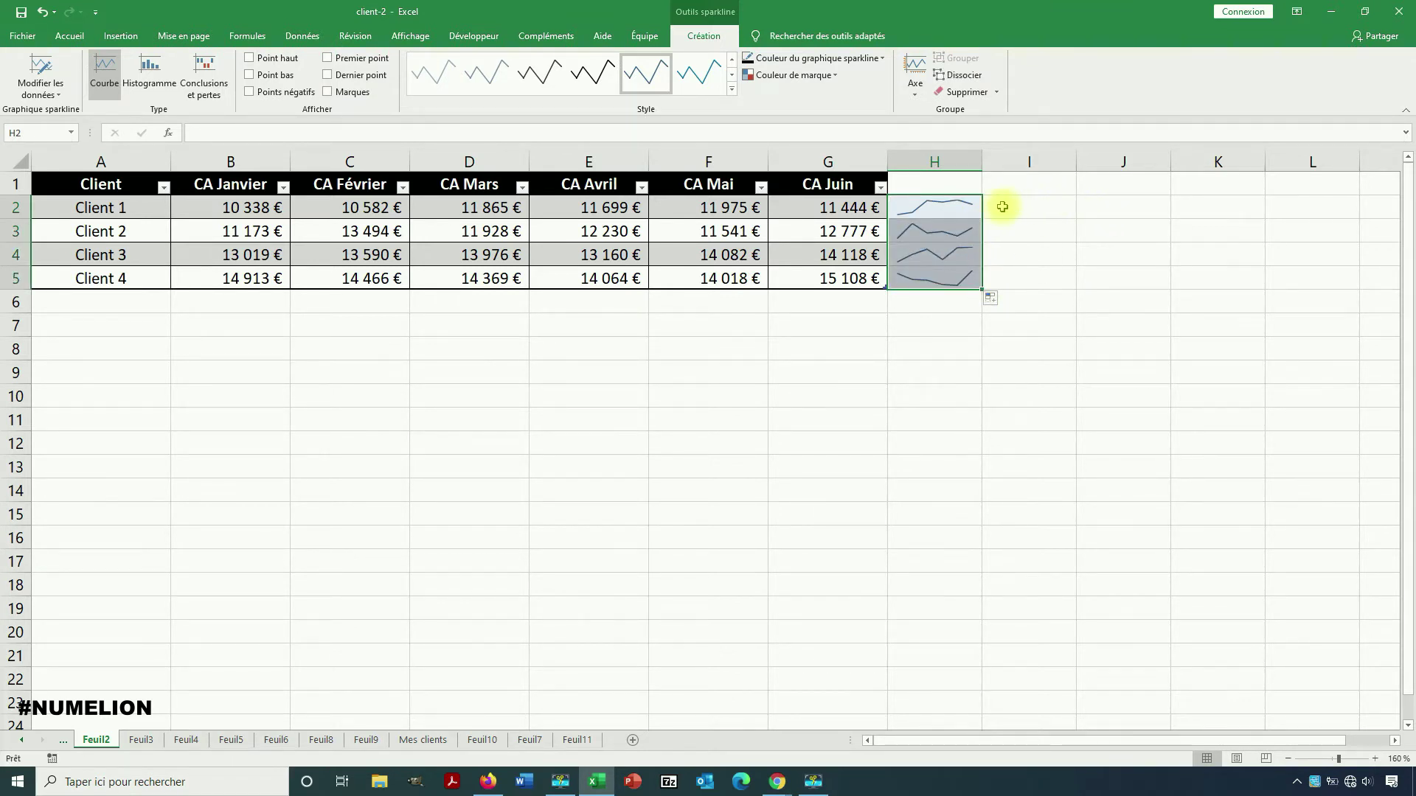
{"action": "left_click", "coordinate": [964, 206]}
{"action": "left_click", "coordinate": [1195, 290]}
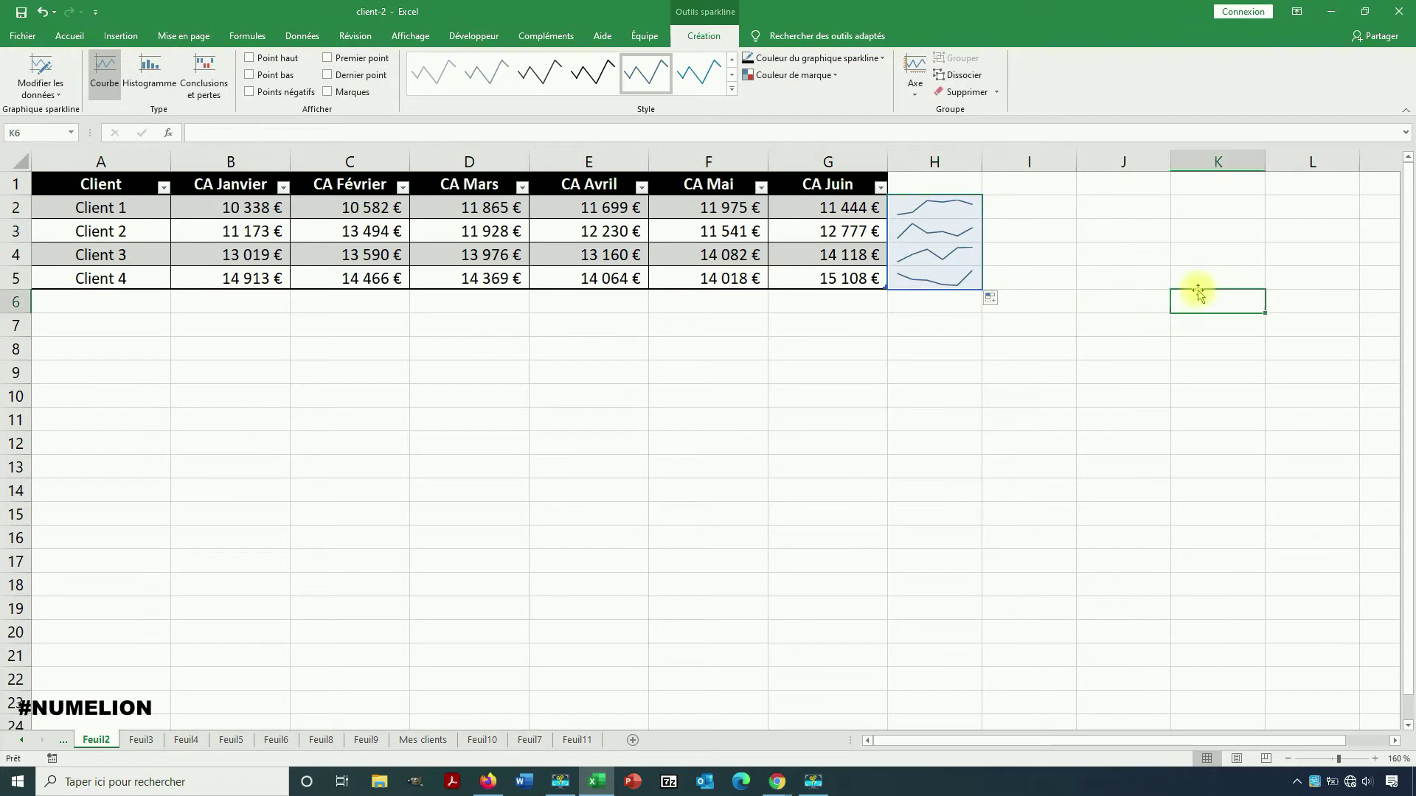
{"action": "left_click", "coordinate": [1121, 226]}
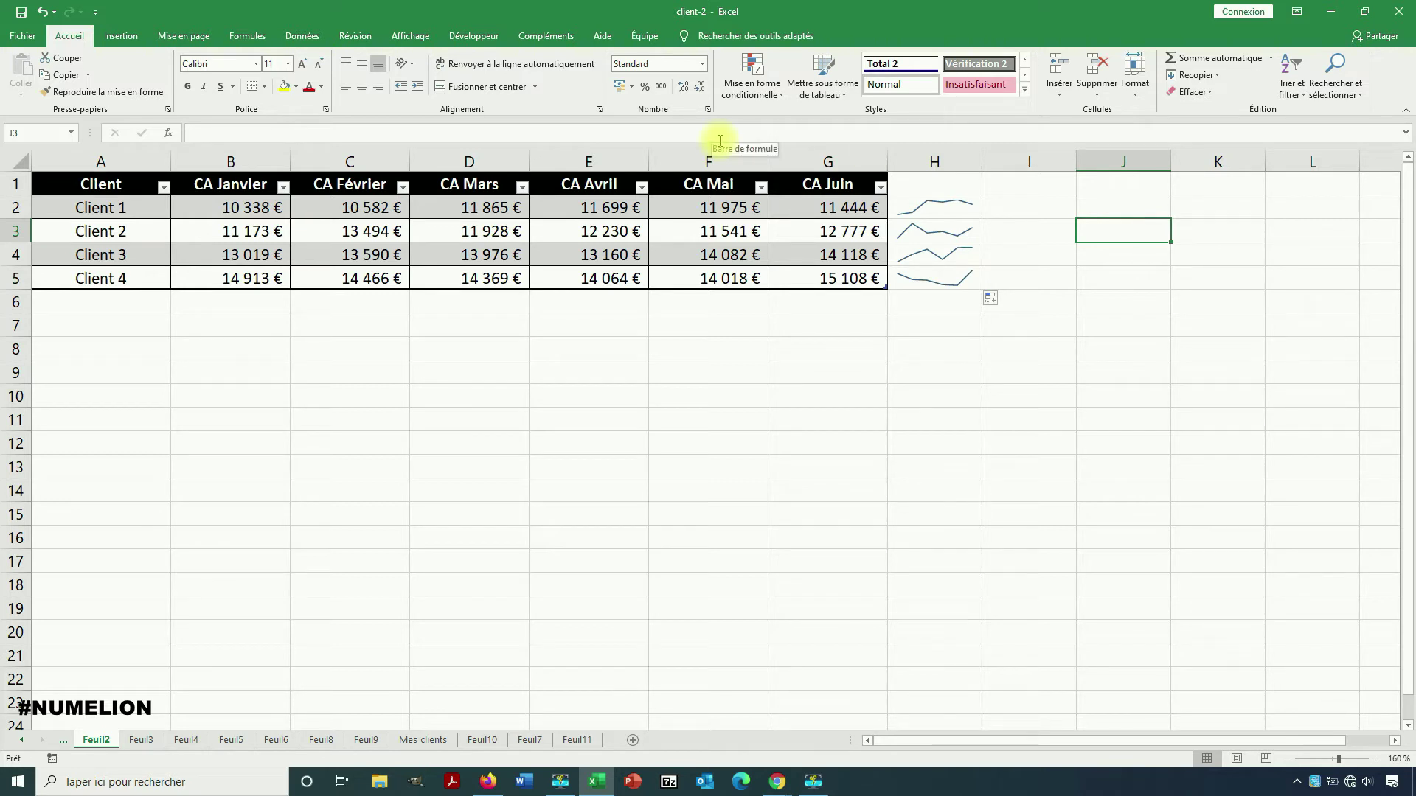
Show the high, low and negative points on the sparkline group in H2:H5
{"action": "left_click", "coordinate": [950, 210]}
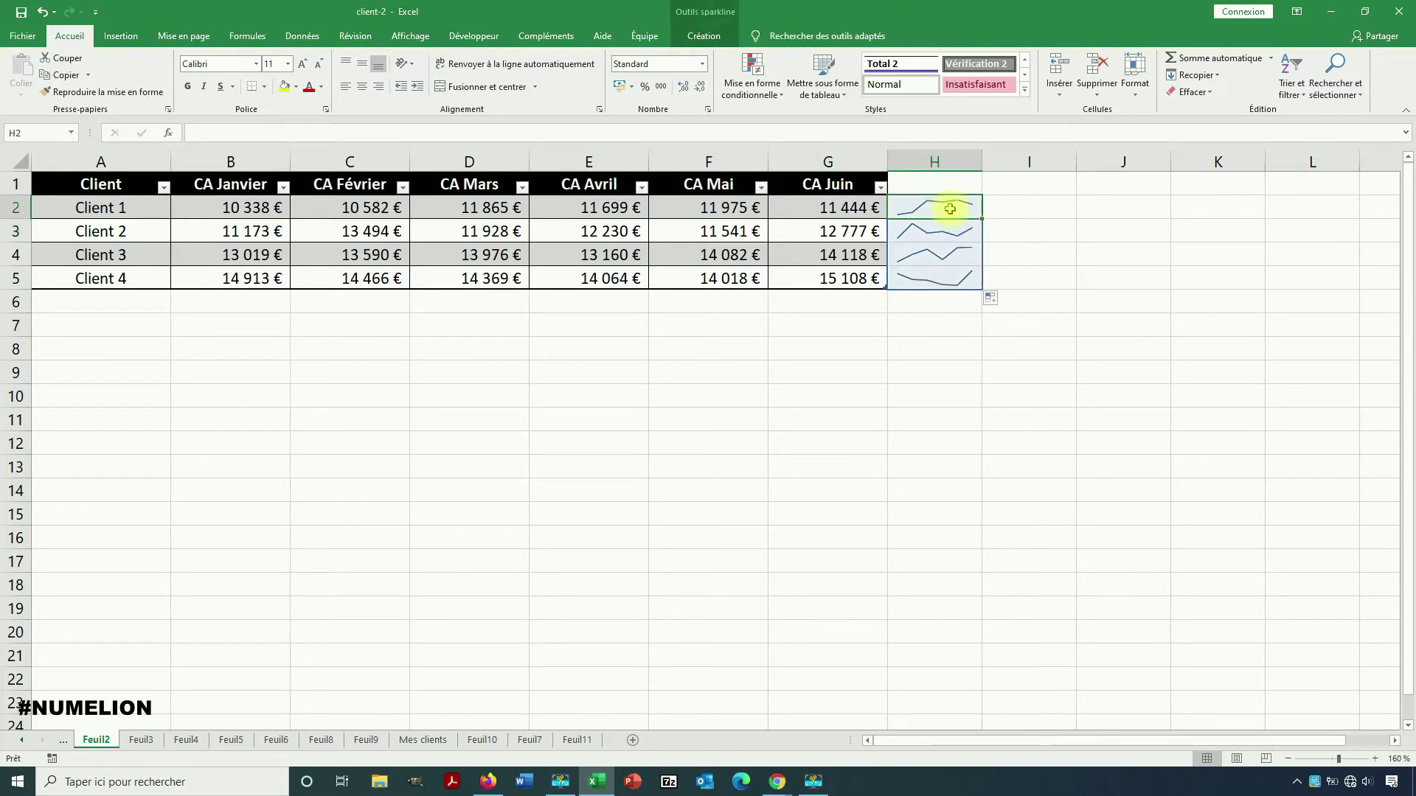
{"action": "left_click", "coordinate": [708, 33]}
{"action": "left_click", "coordinate": [250, 59]}
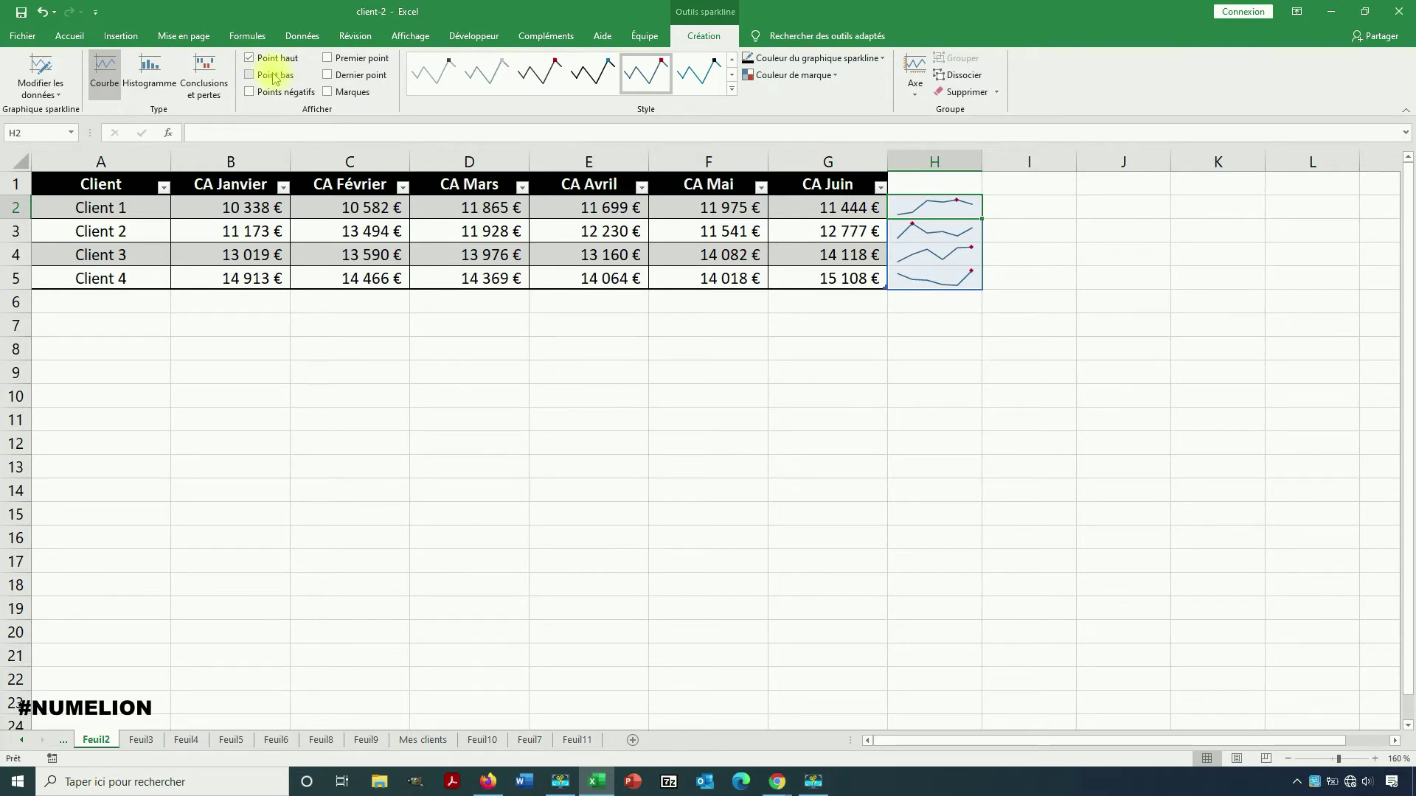
{"action": "left_click", "coordinate": [277, 74]}
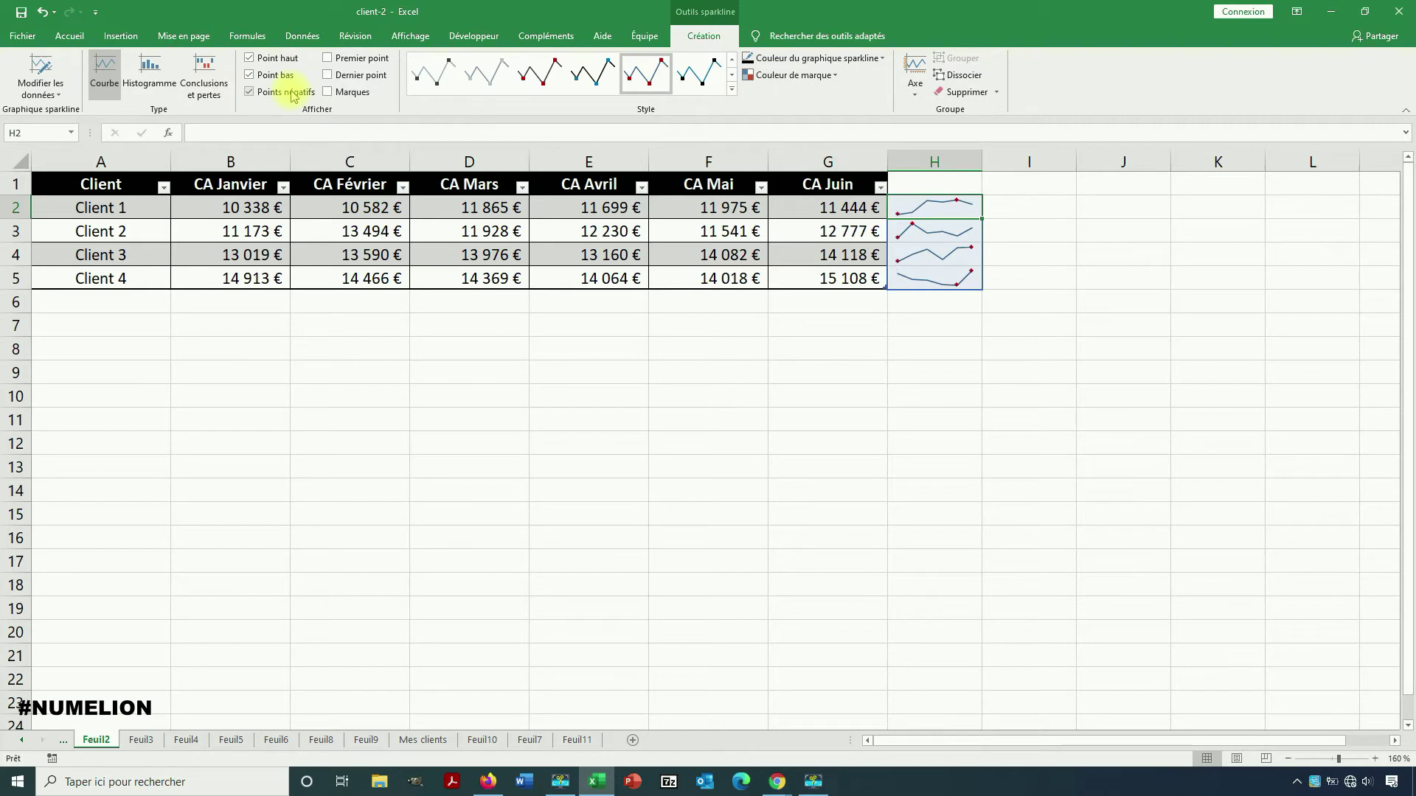
Try making Client 1's March revenue in D2 negative and undo the change
{"action": "left_click", "coordinate": [446, 206]}
{"action": "type", "text": "-"}
{"action": "key", "text": "Return"}
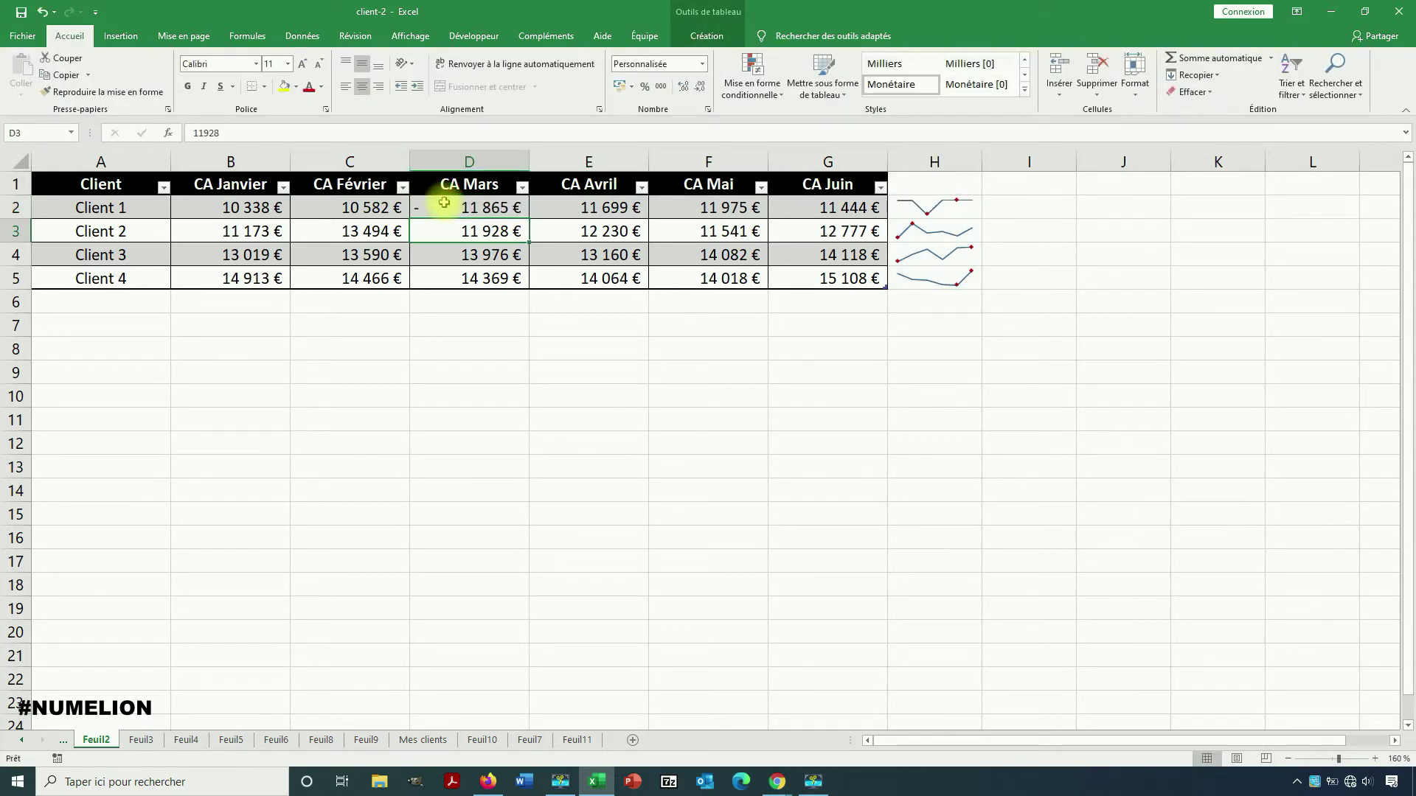
{"action": "left_click", "coordinate": [41, 12]}
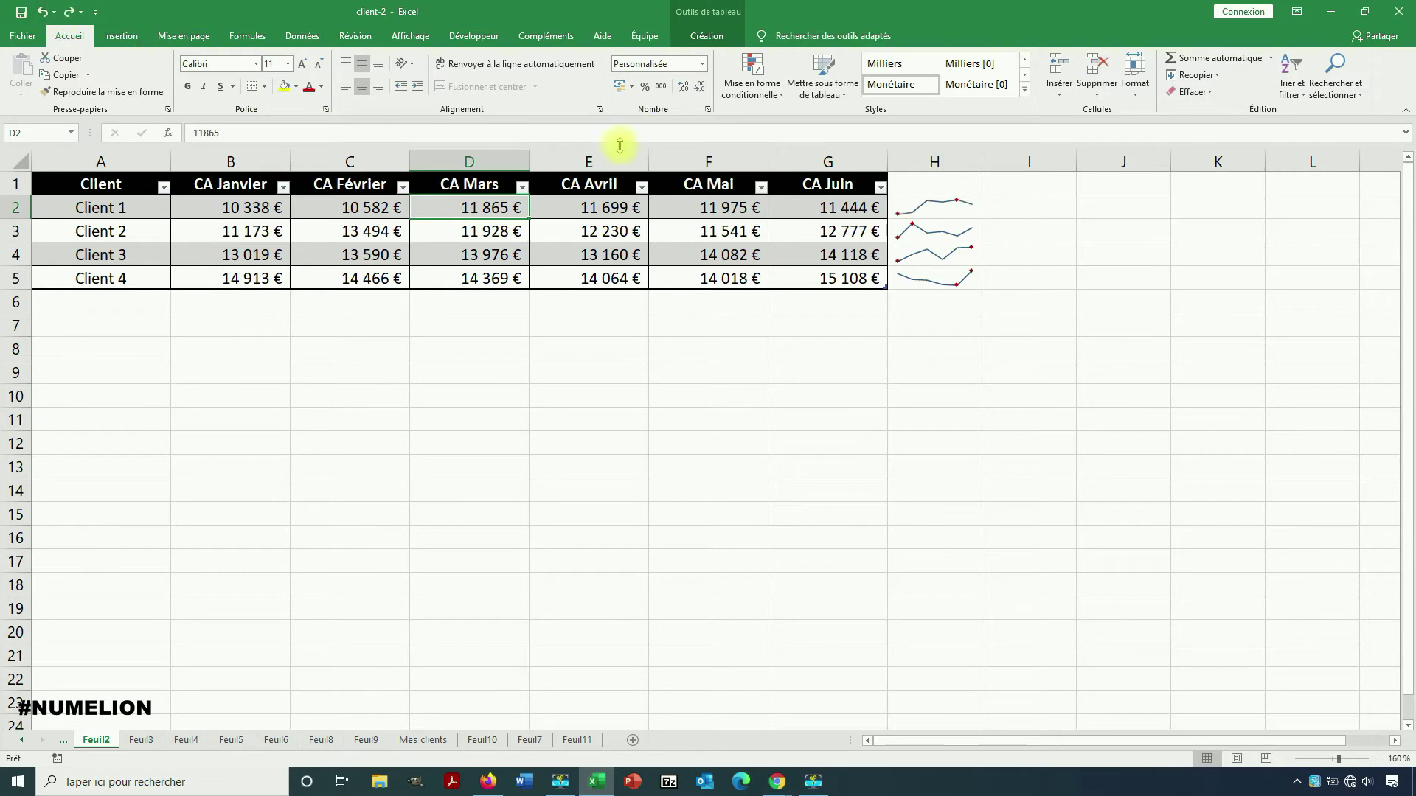
Turn on markers for all data points of the H2:H5 sparklines and look through the available styles
{"action": "left_click", "coordinate": [707, 35]}
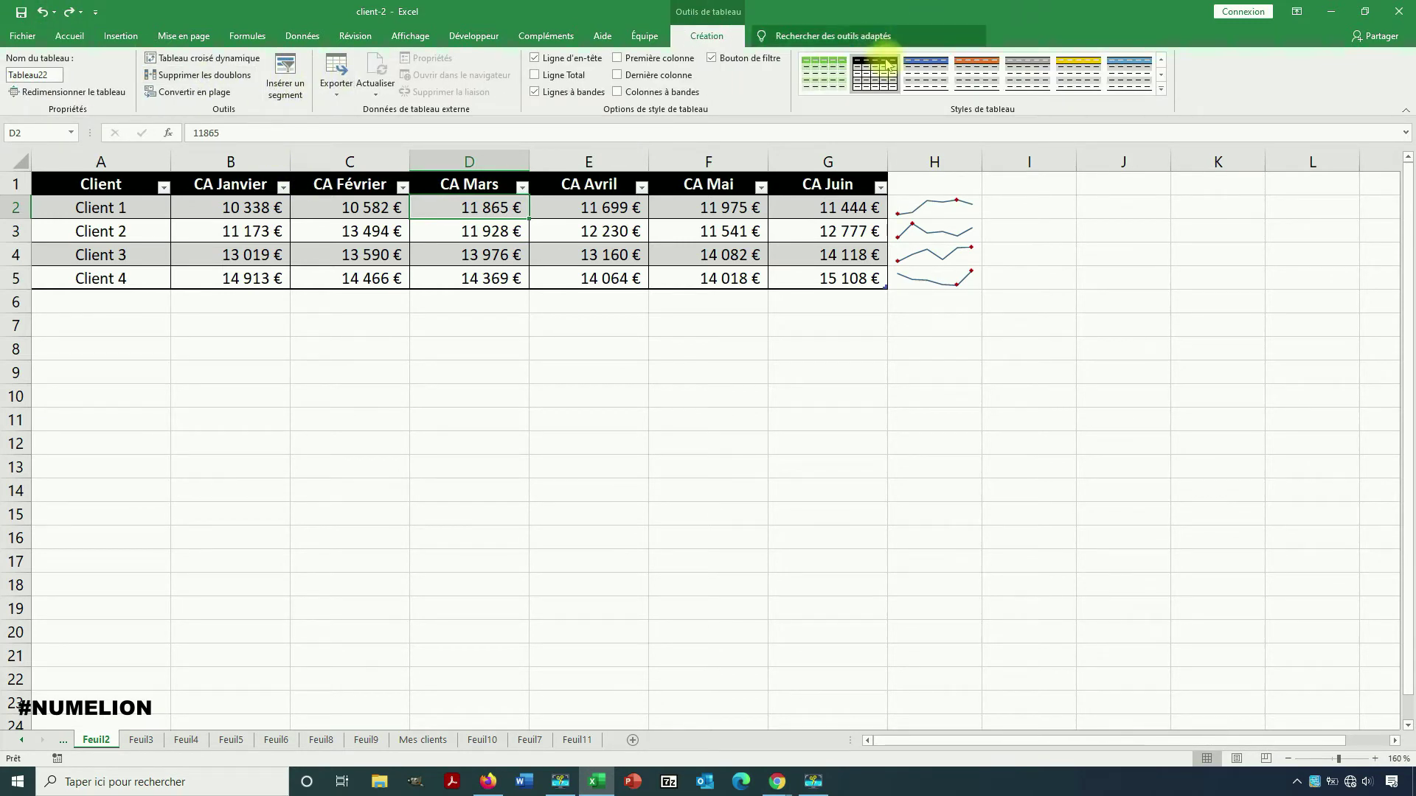
{"action": "left_click", "coordinate": [955, 228]}
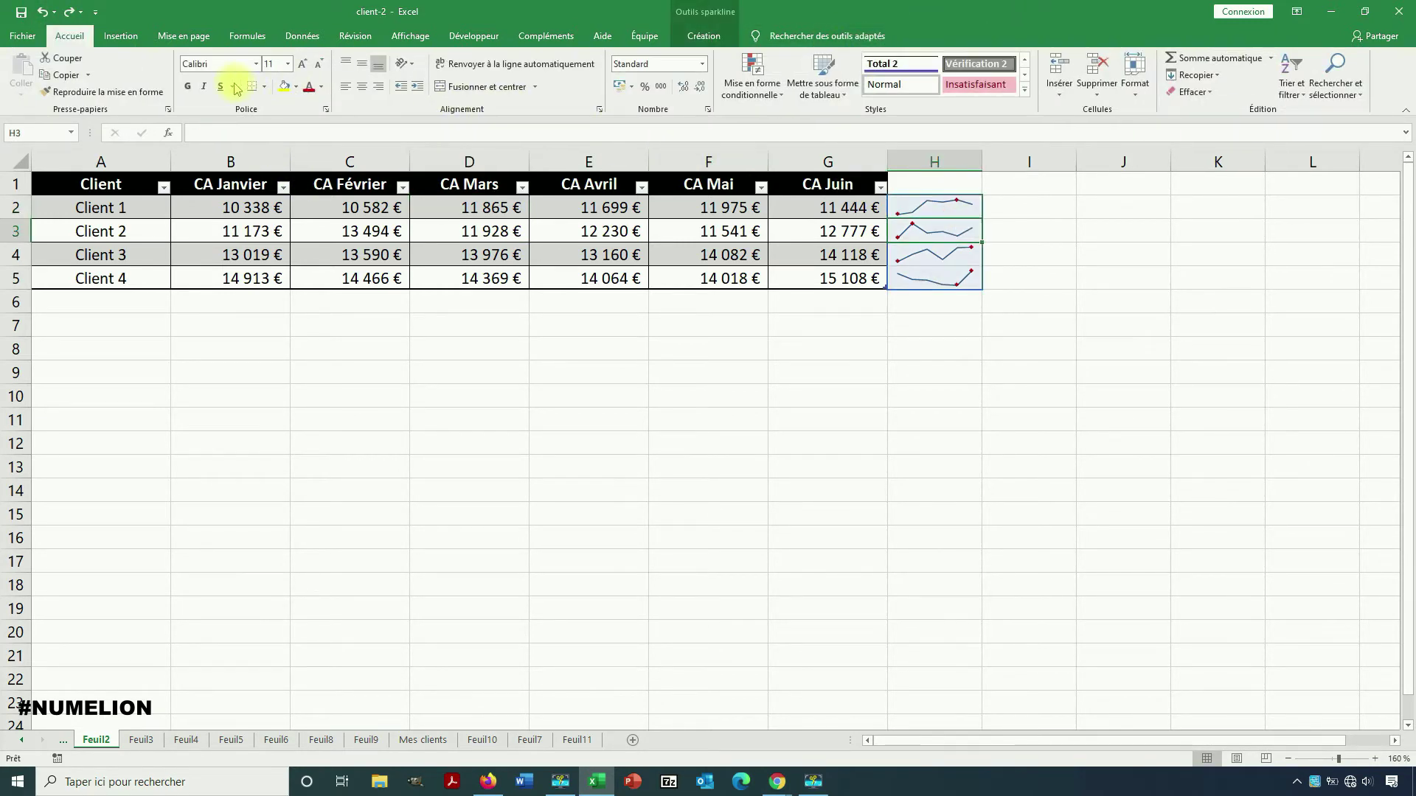
{"action": "left_click", "coordinate": [738, 31]}
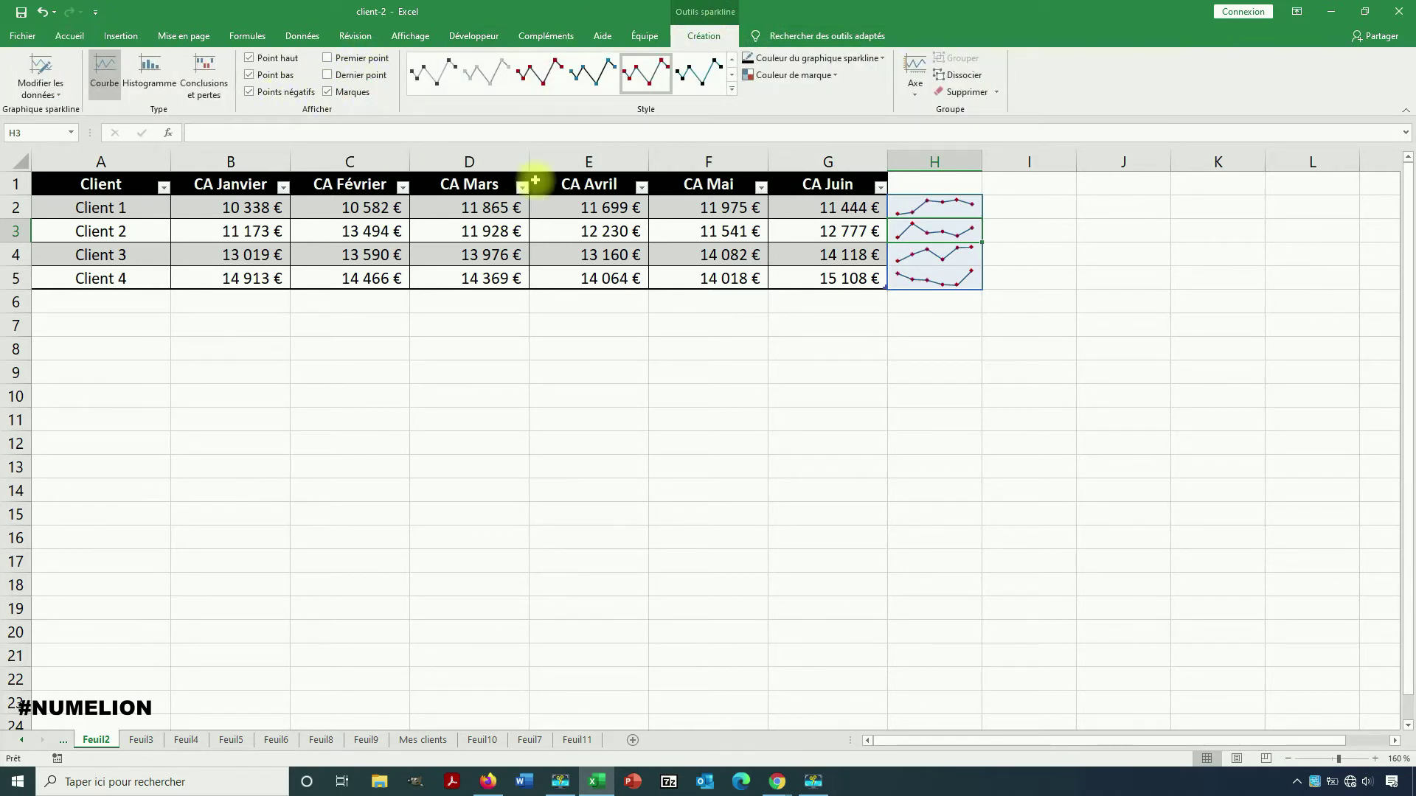
{"action": "left_click", "coordinate": [729, 88]}
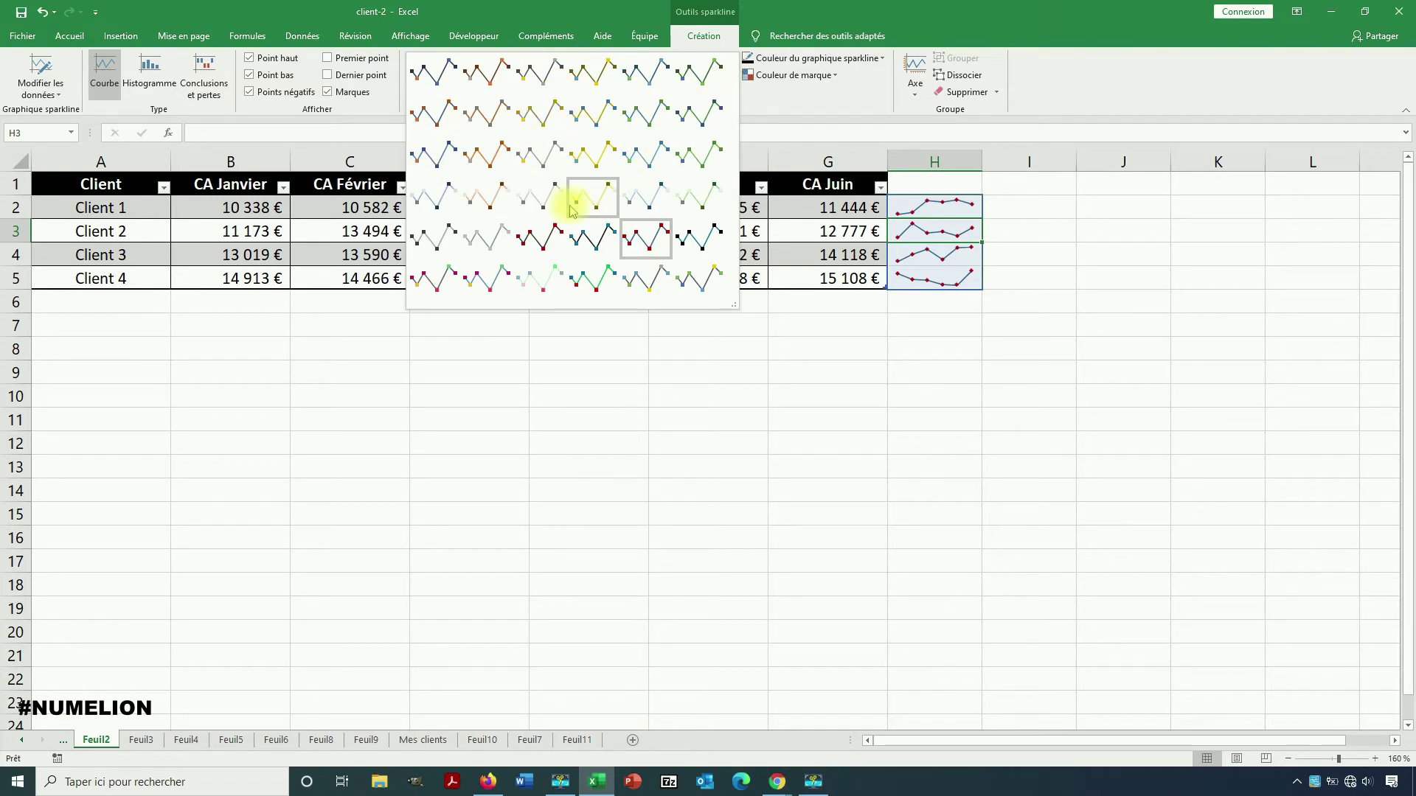
{"action": "left_click", "coordinate": [787, 107]}
Set the marker color of the sparklines' high point to a gold theme shade
{"action": "left_click", "coordinate": [801, 76]}
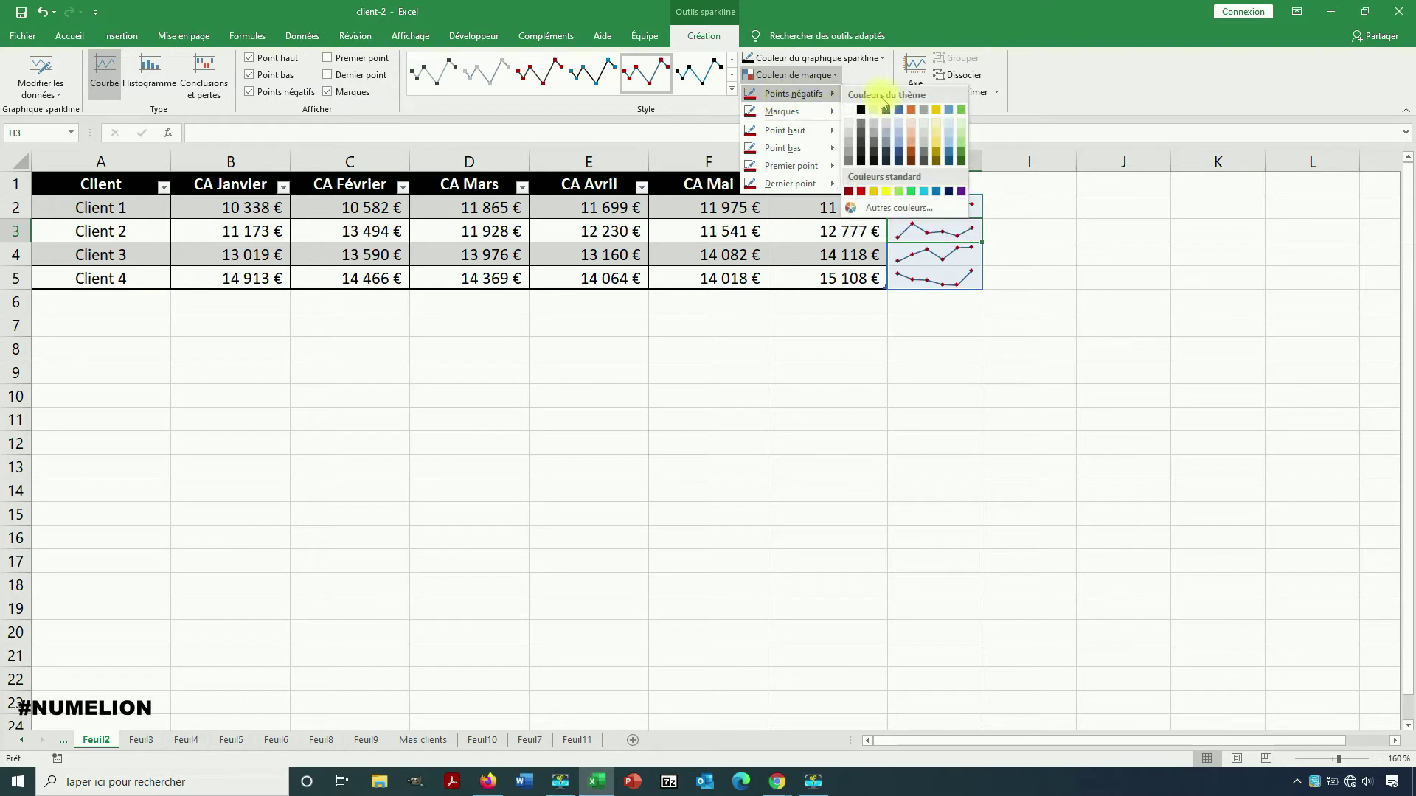
{"action": "mouse_move", "coordinate": [793, 131]}
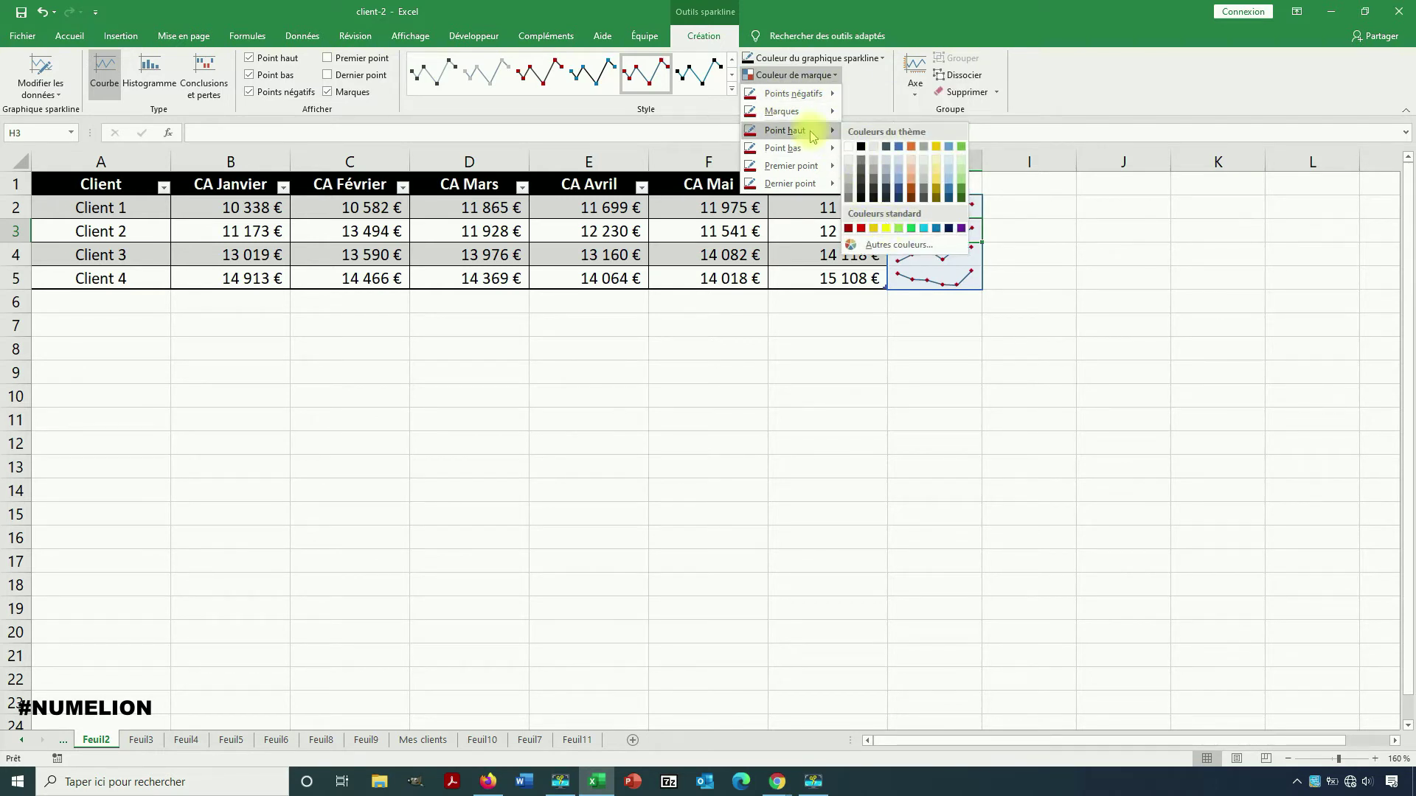
{"action": "left_click", "coordinate": [933, 175]}
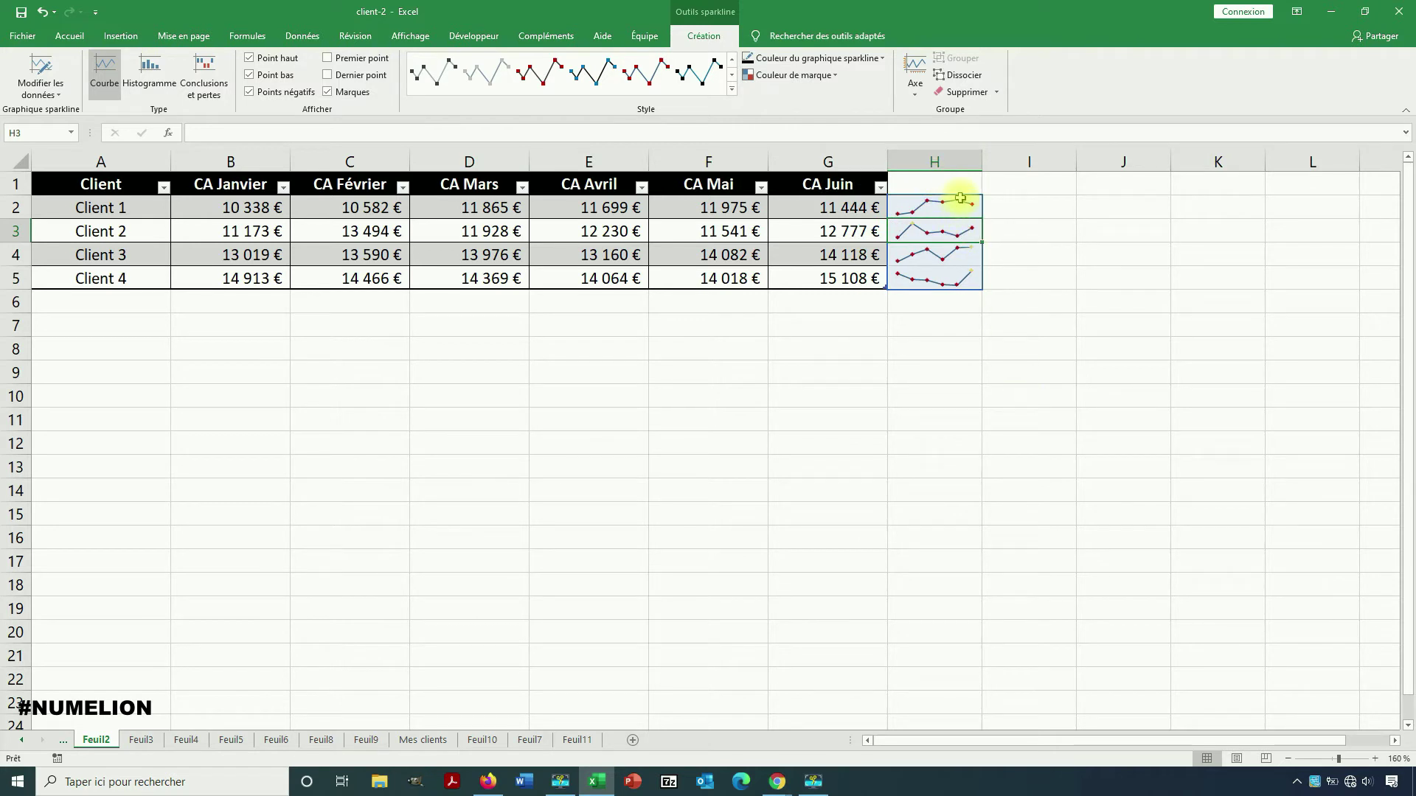
{"action": "left_click", "coordinate": [795, 75]}
{"action": "left_click", "coordinate": [1110, 89]}
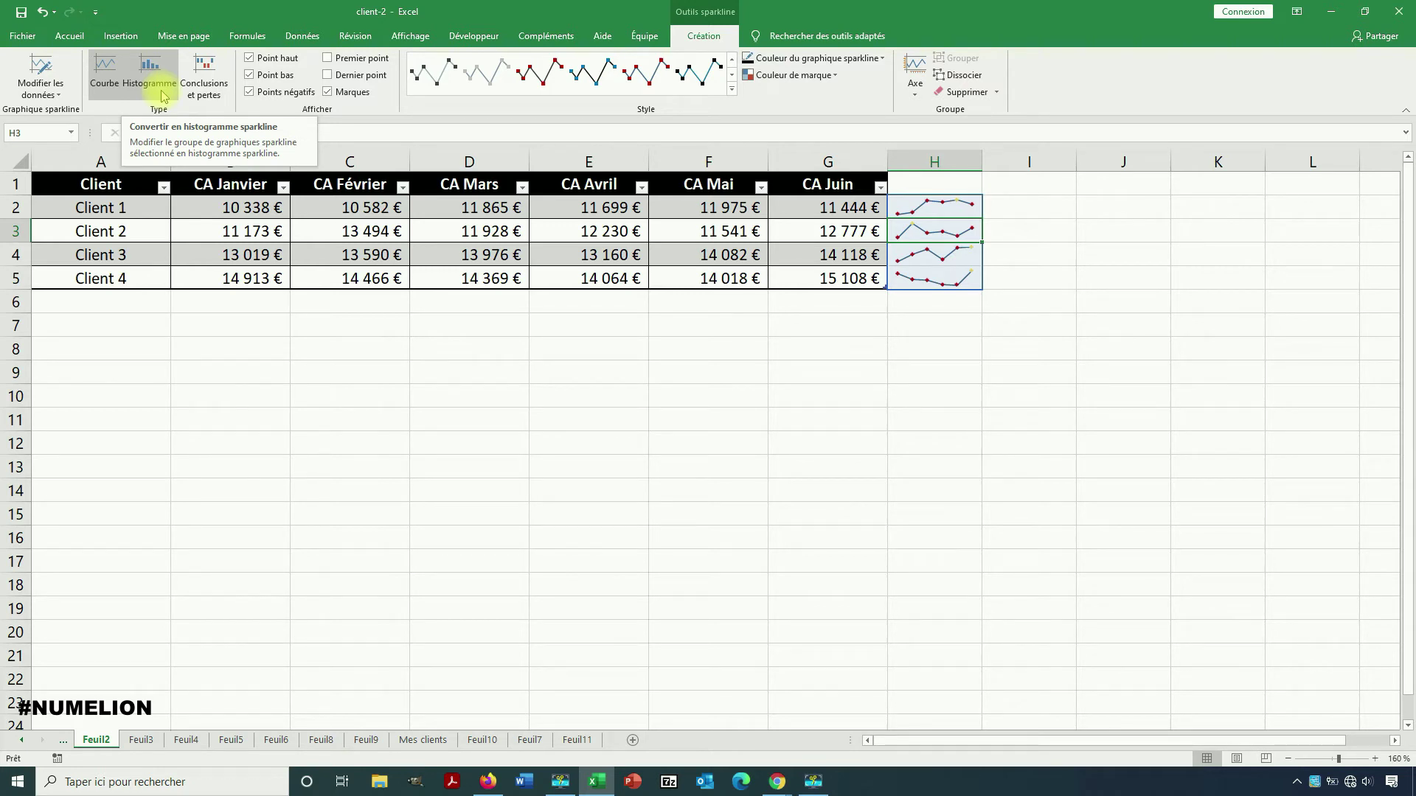
Convert the sparkline group to column charts and apply the style with dark grey bars and green high points
{"action": "left_click", "coordinate": [44, 90]}
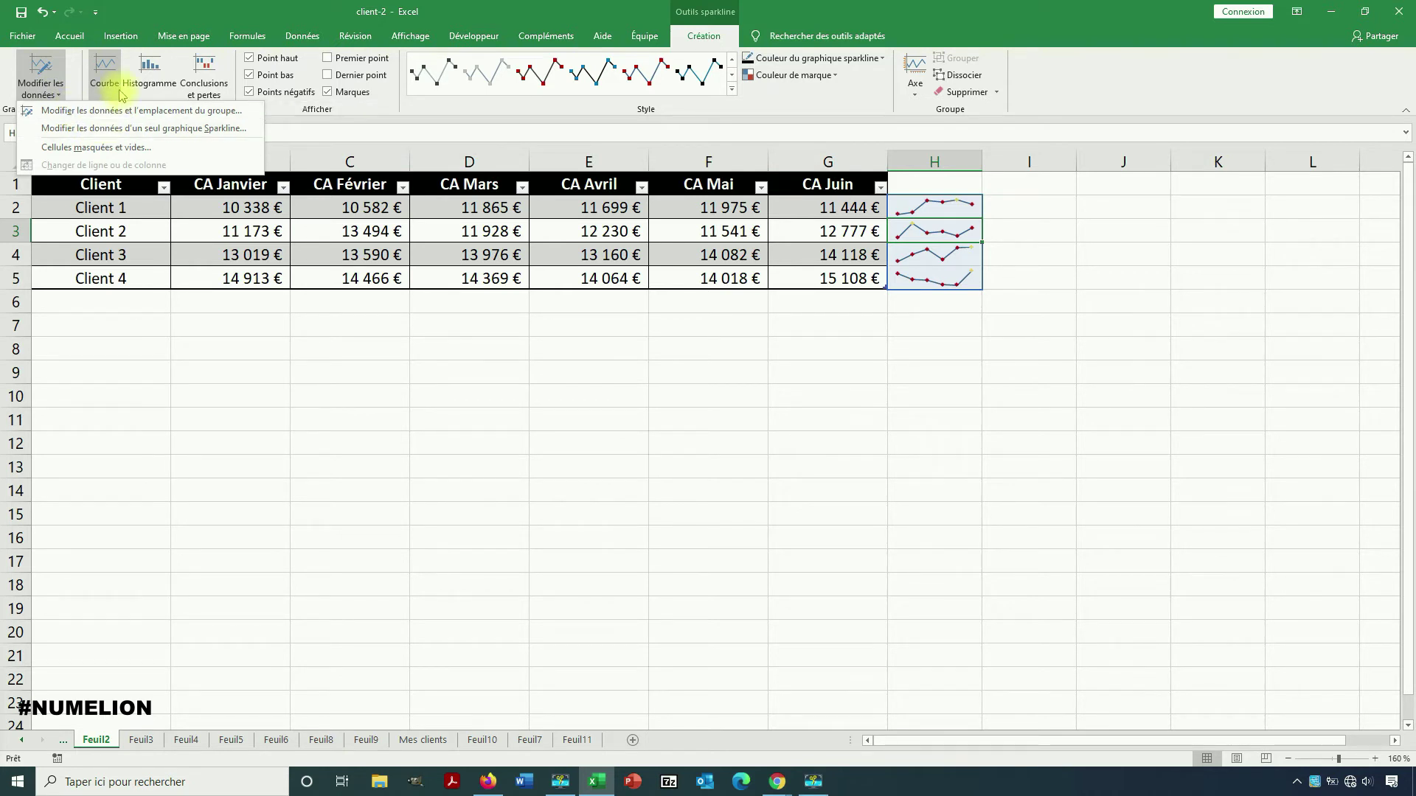
{"action": "left_click", "coordinate": [149, 73]}
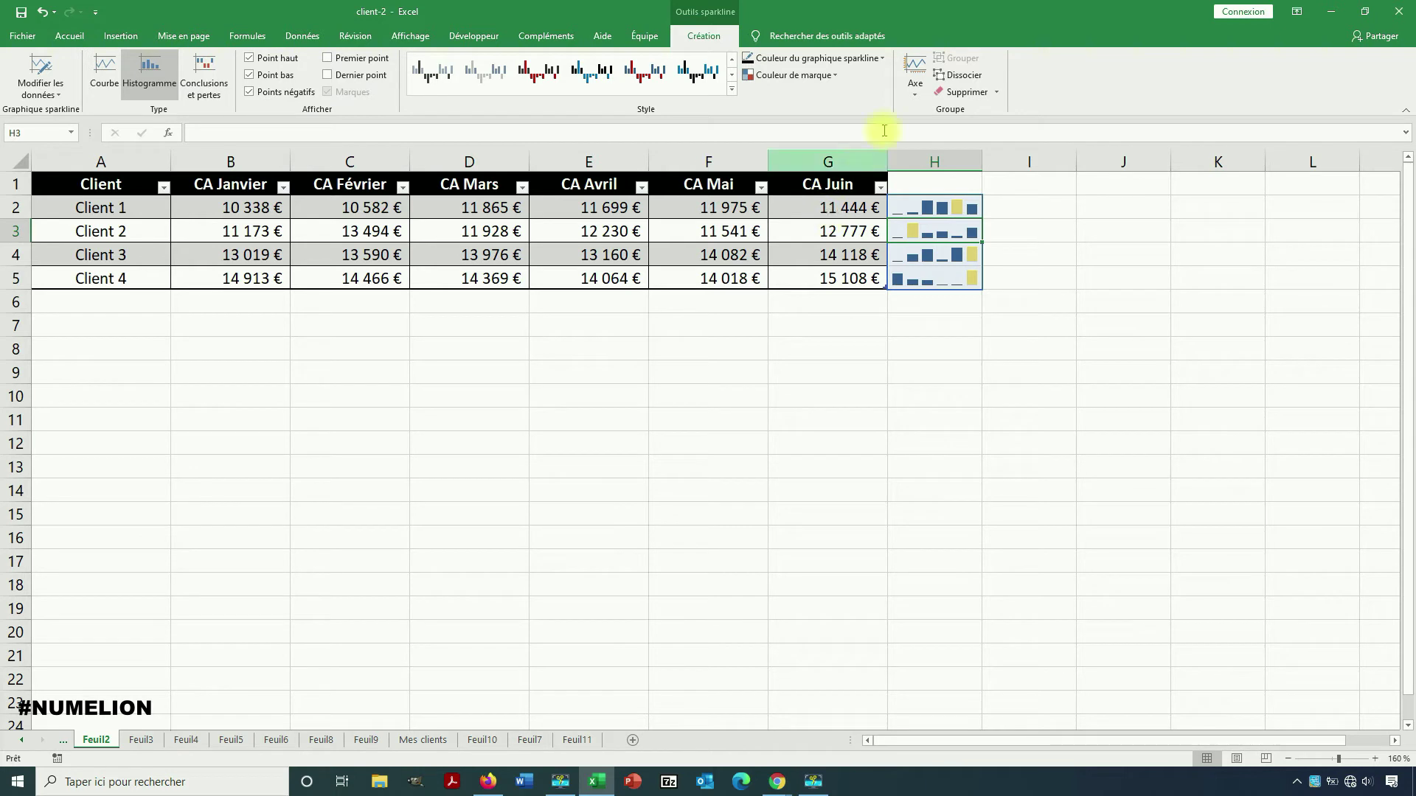
{"action": "left_click", "coordinate": [812, 75]}
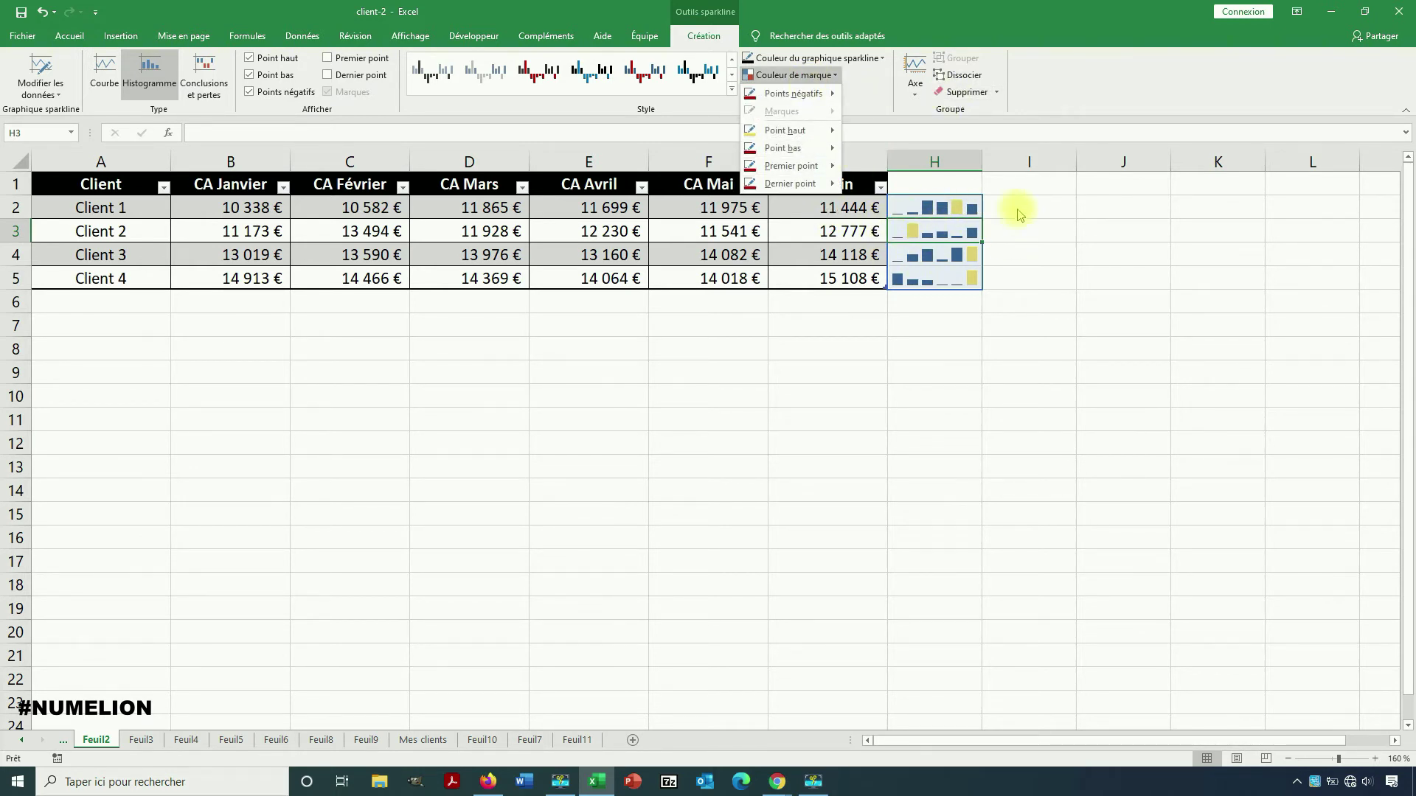
{"action": "mouse_move", "coordinate": [783, 135]}
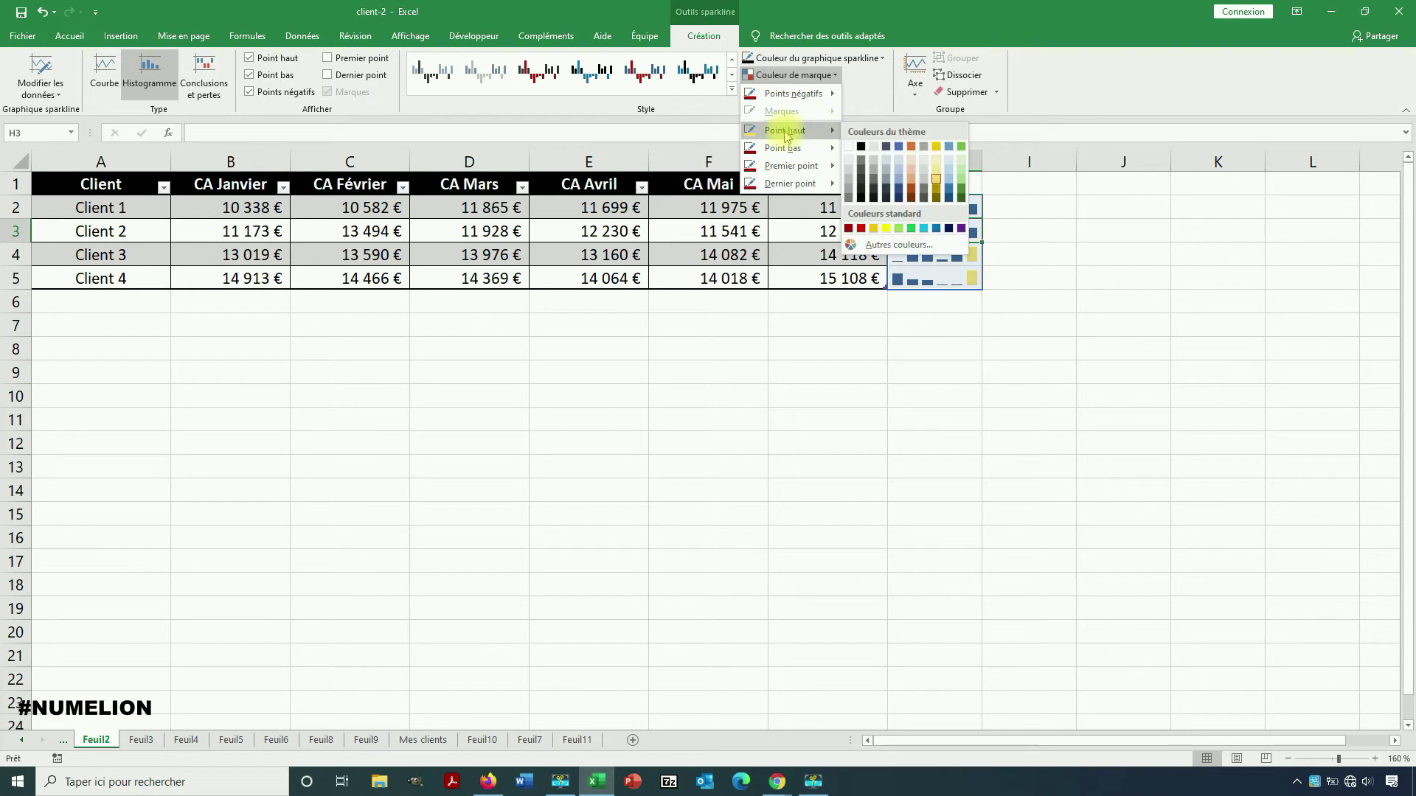
{"action": "left_click", "coordinate": [645, 72]}
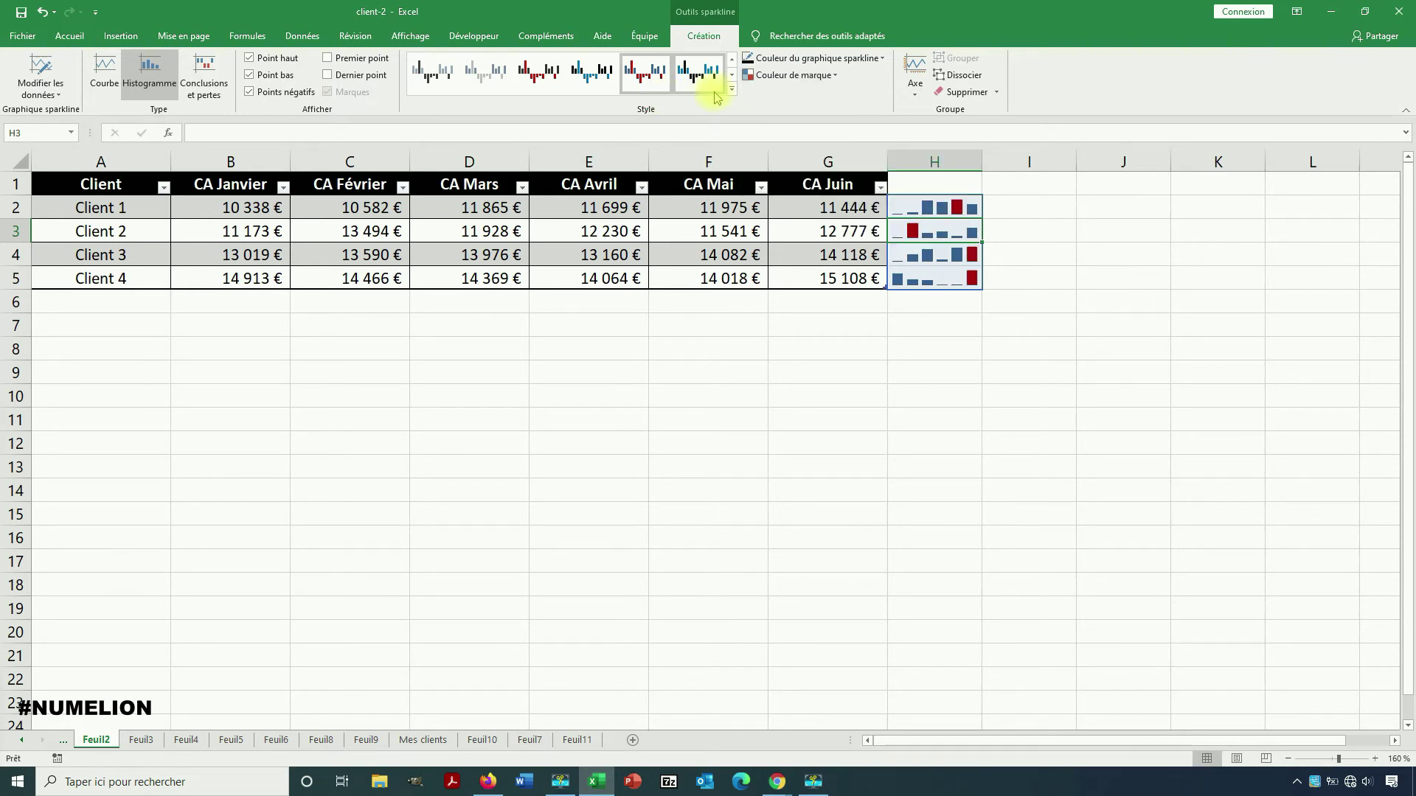
{"action": "left_click", "coordinate": [732, 89]}
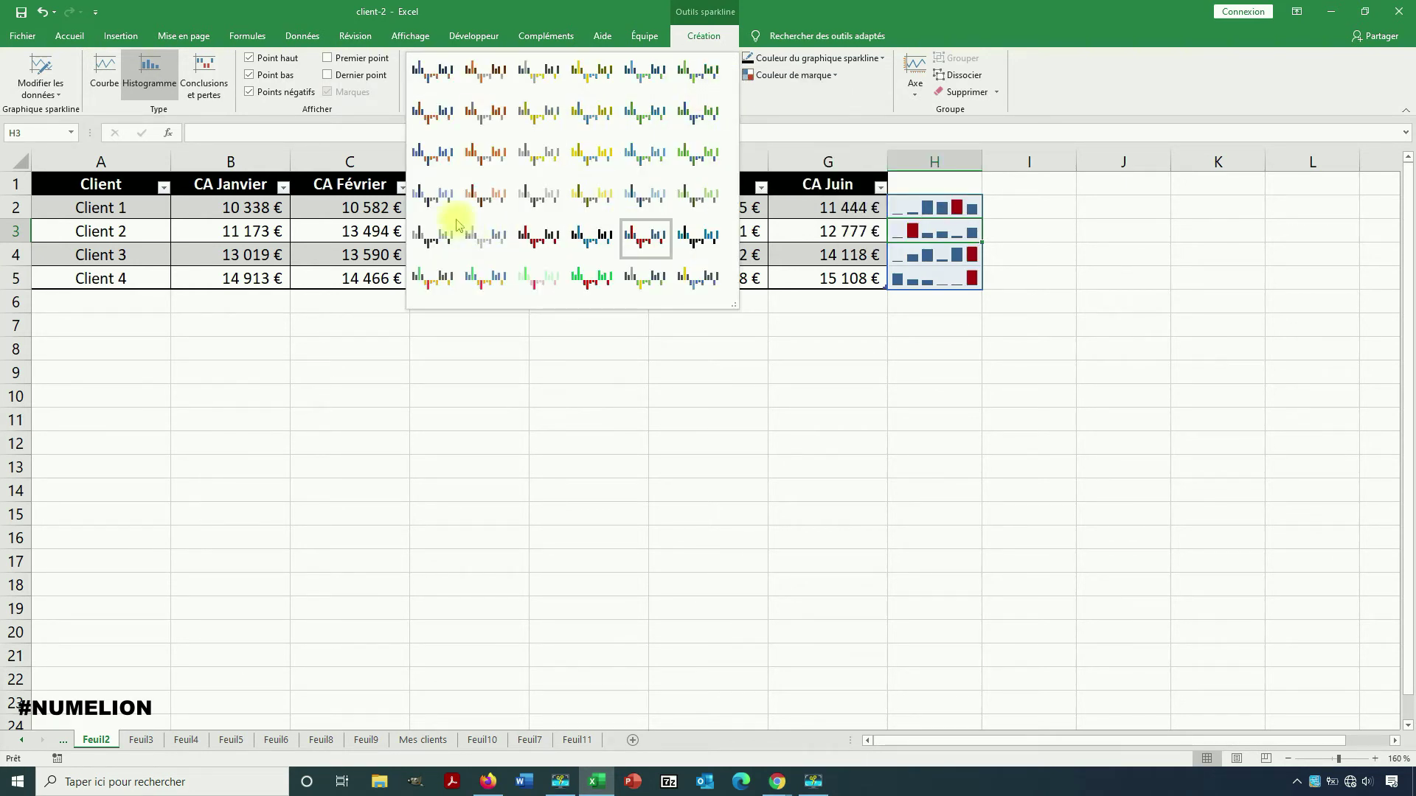
{"action": "left_click", "coordinate": [447, 275]}
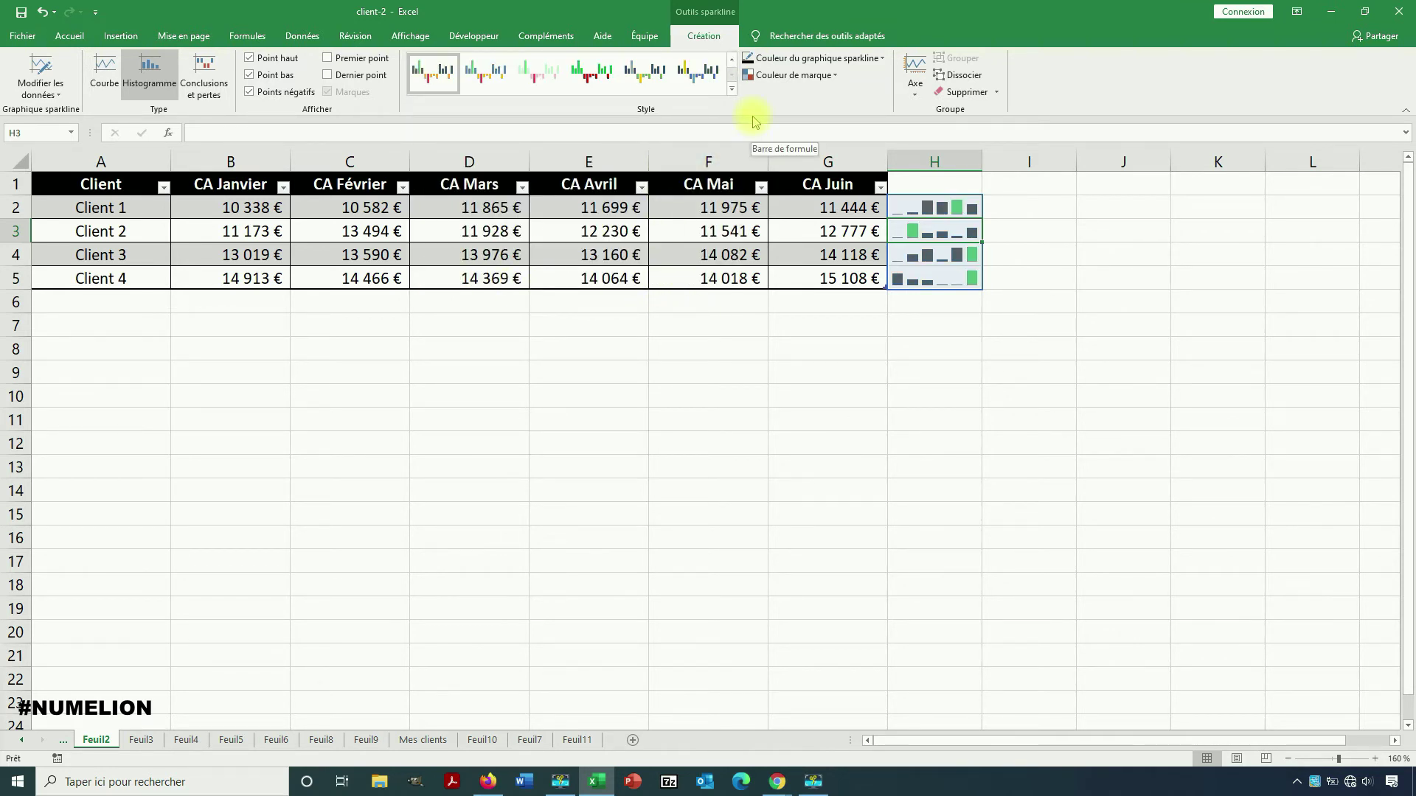
Set the sparklines' horizontal axis to plot the data from right to left
{"action": "left_click", "coordinate": [815, 58]}
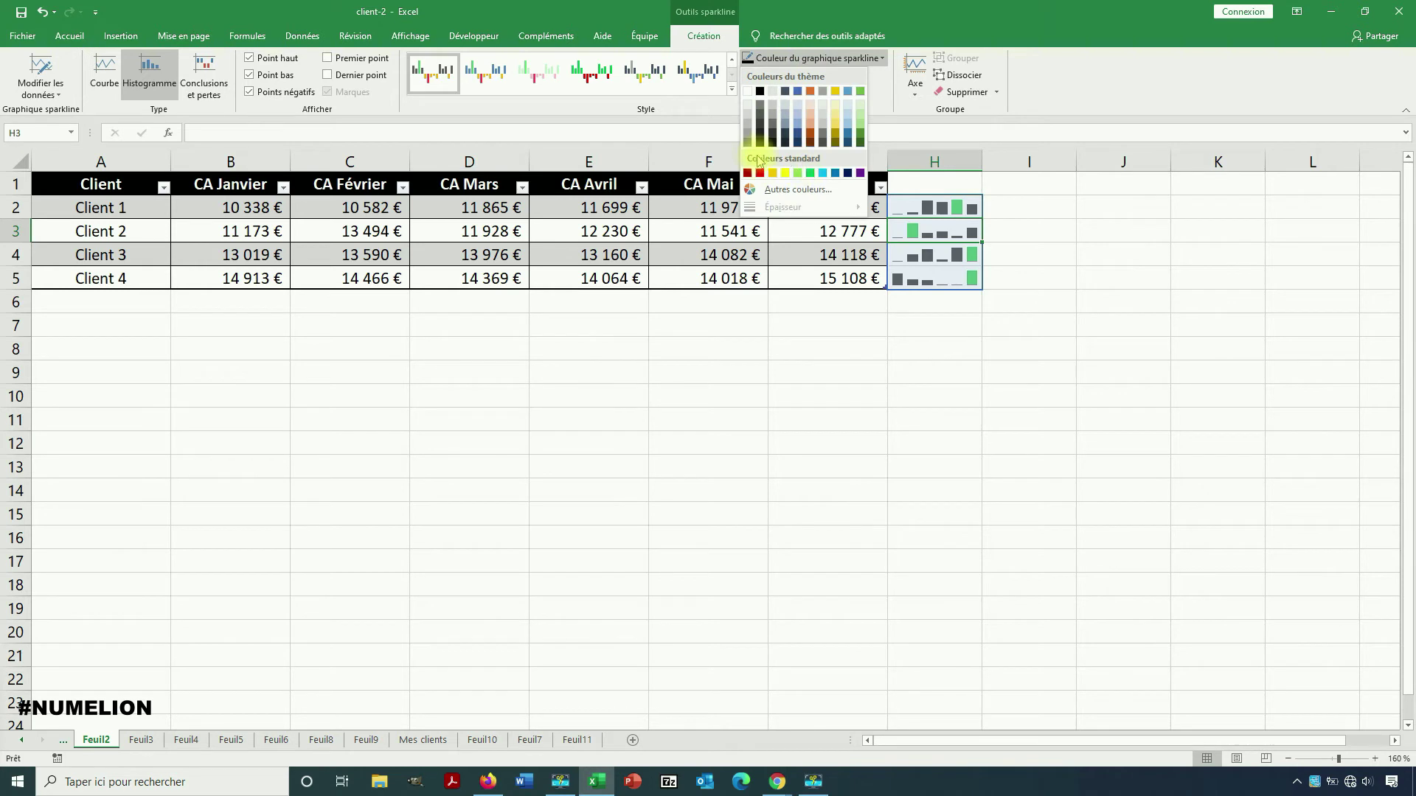
{"action": "left_click", "coordinate": [914, 96]}
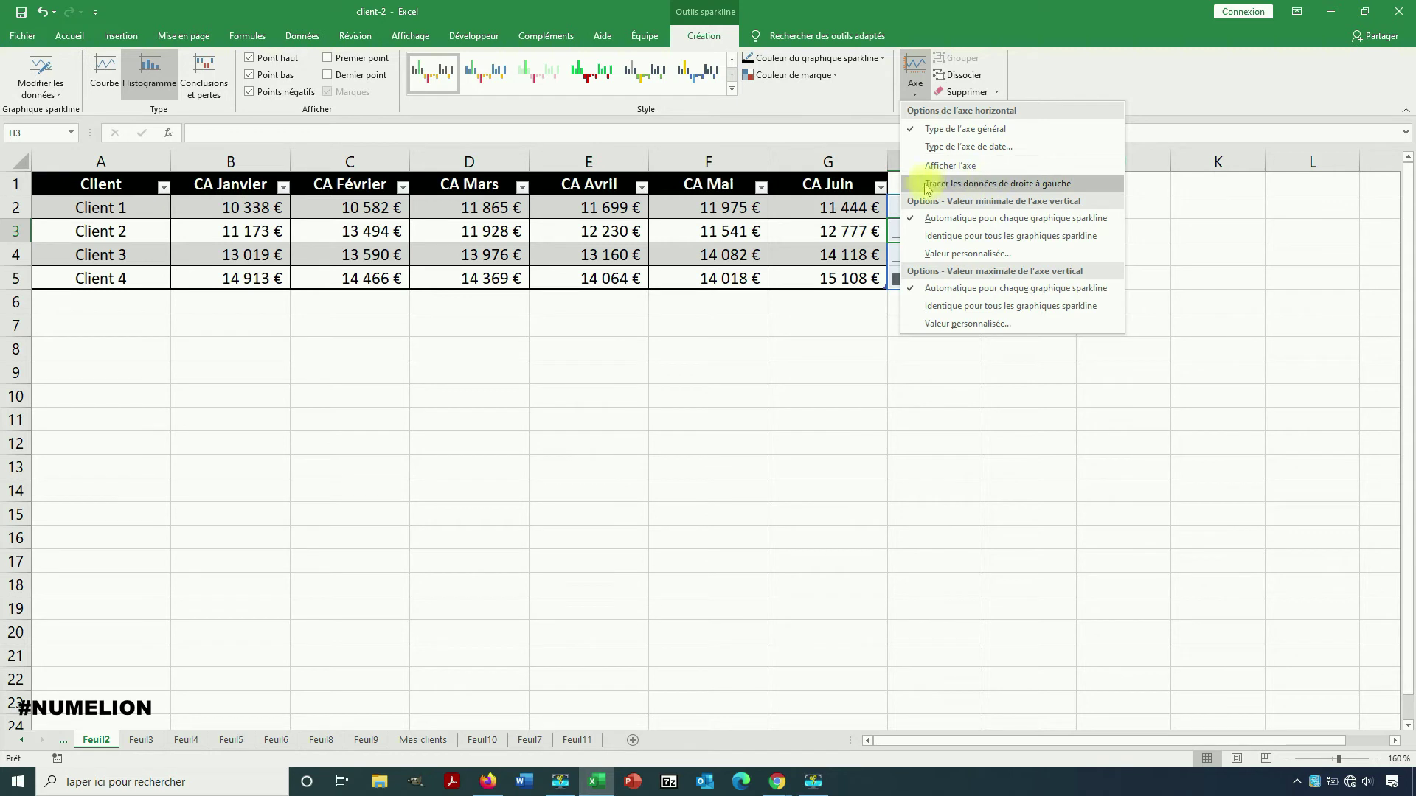
{"action": "left_click", "coordinate": [996, 185]}
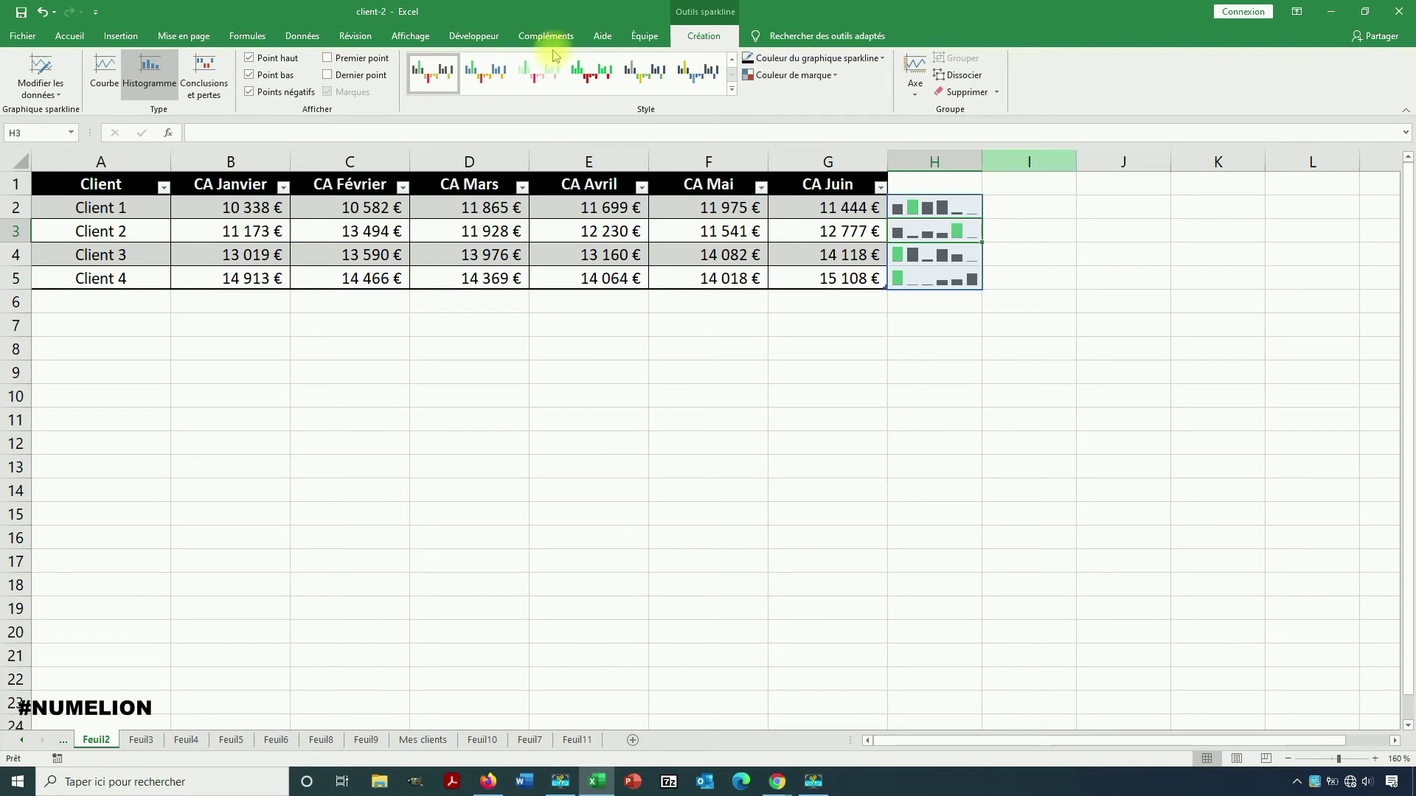
Convert the sparkline group back to line charts and look through its axis and ungrouping options
{"action": "left_click", "coordinate": [103, 74]}
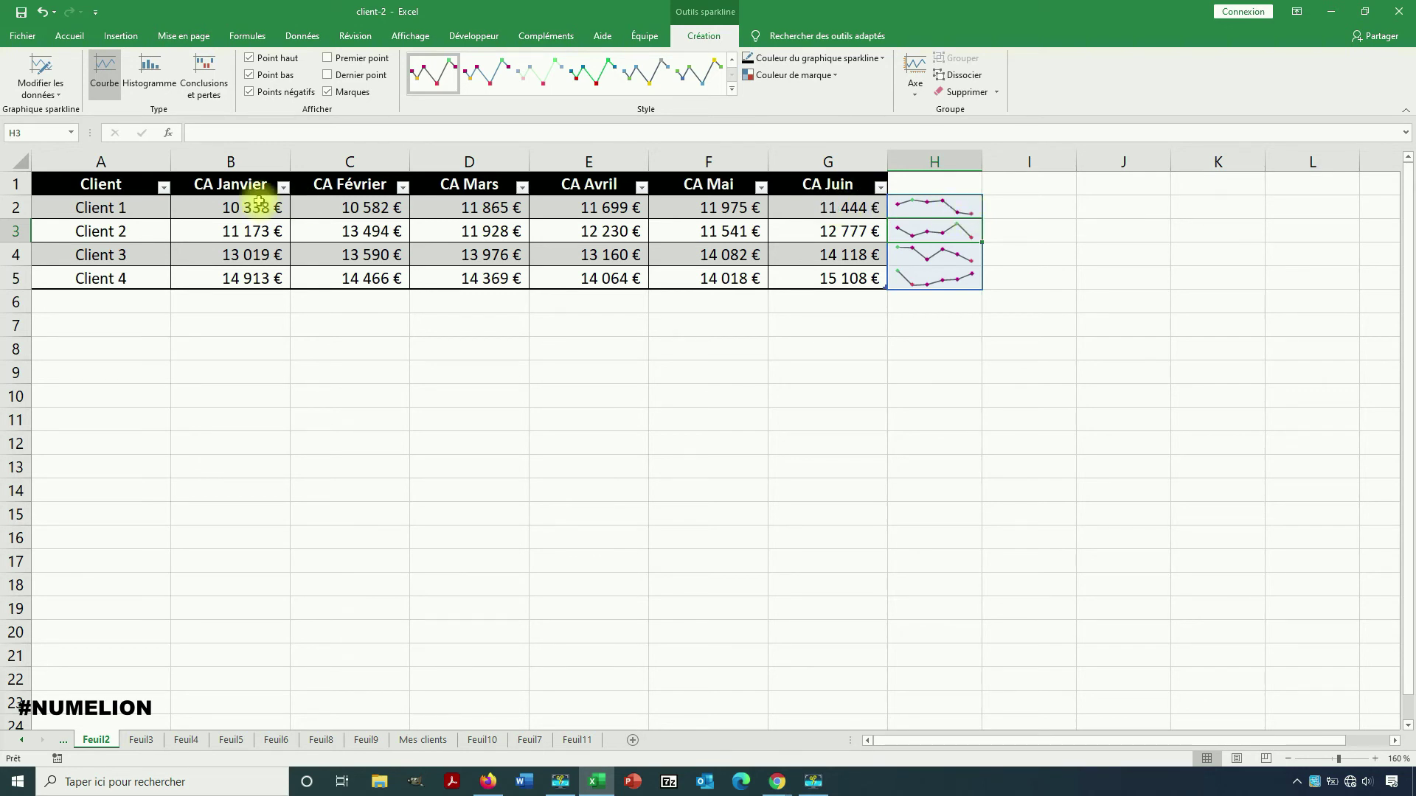
{"action": "left_click", "coordinate": [915, 85]}
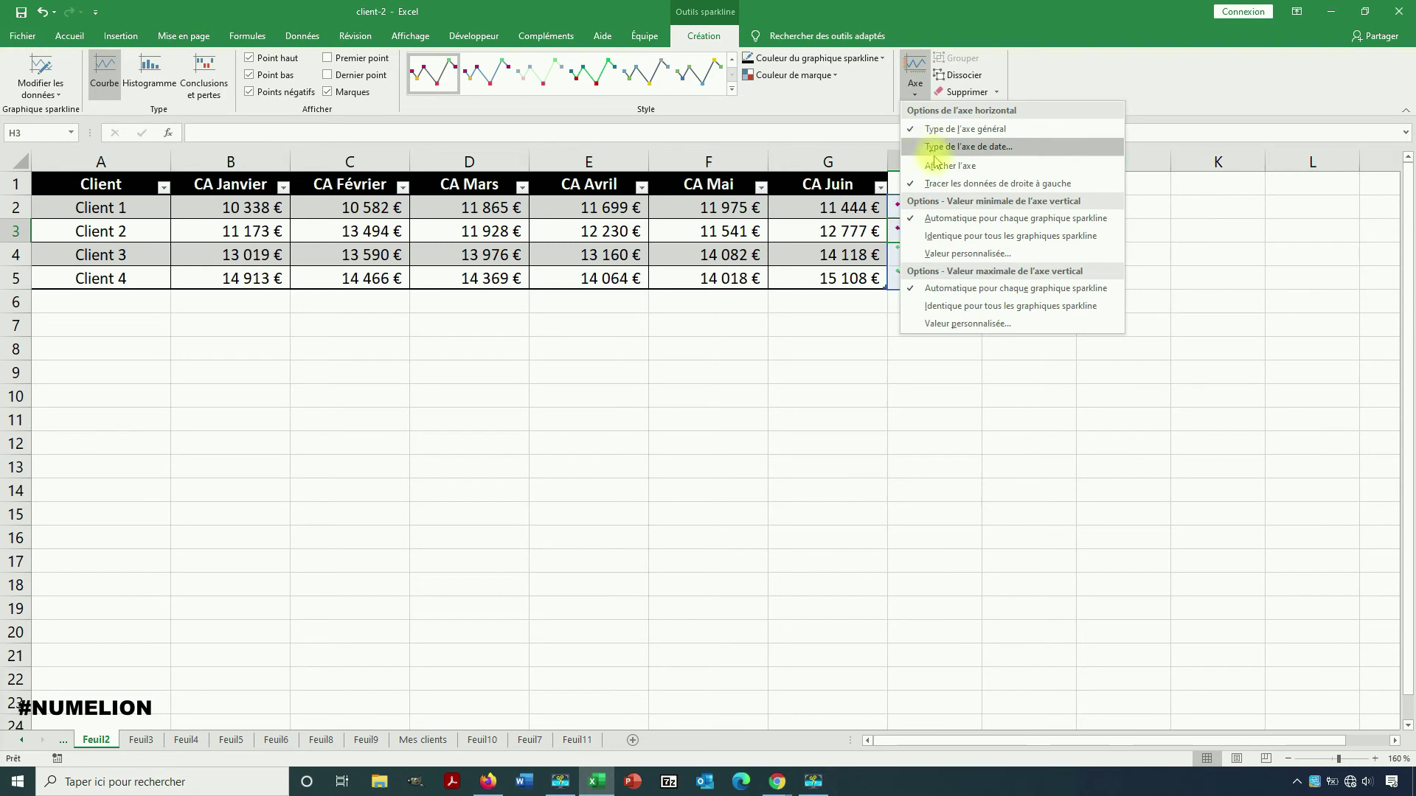
{"action": "left_click", "coordinate": [970, 193]}
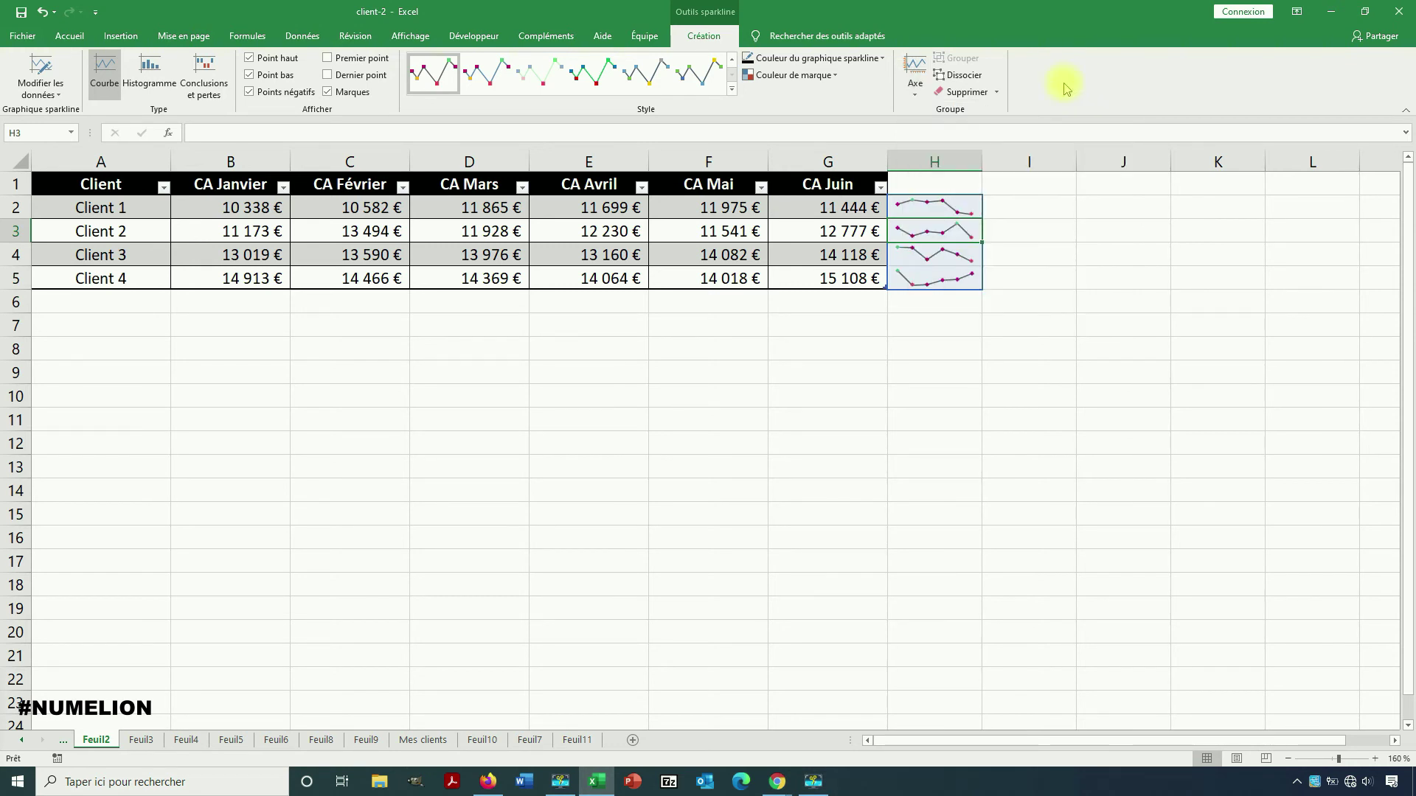
{"action": "left_click", "coordinate": [964, 76]}
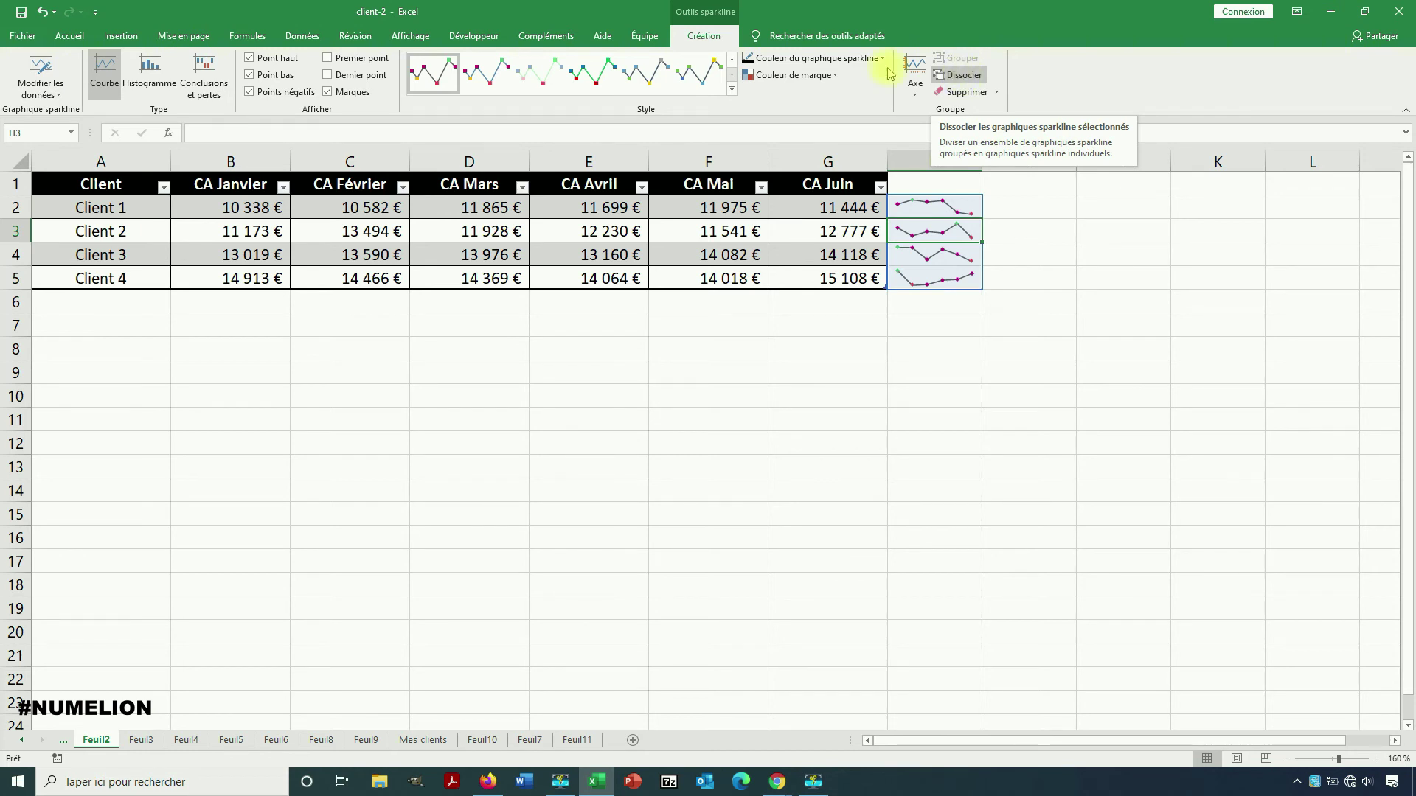
Convert the H2:H5 sparkline group to win/loss charts and look through the available styles
{"action": "left_click", "coordinate": [203, 77]}
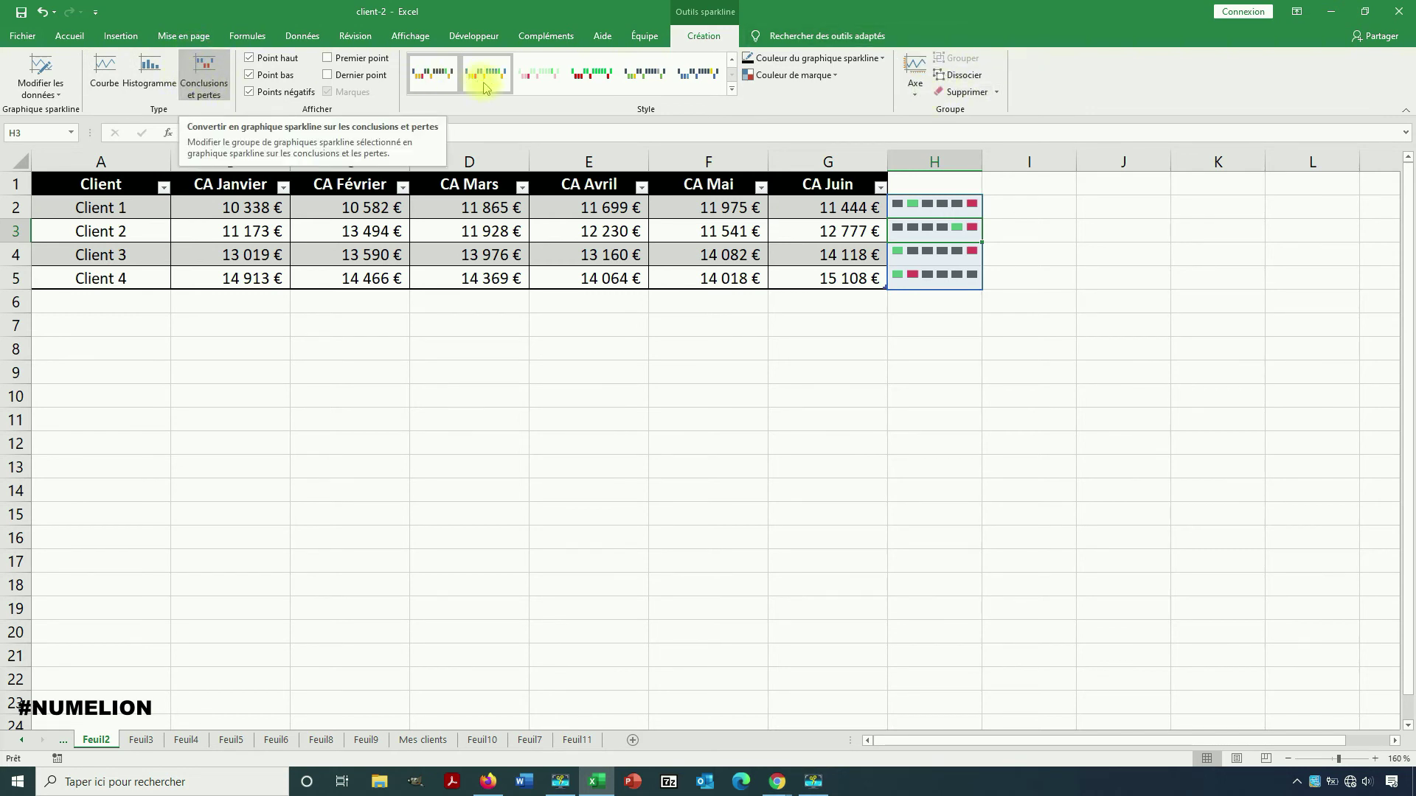
{"action": "left_click", "coordinate": [732, 89]}
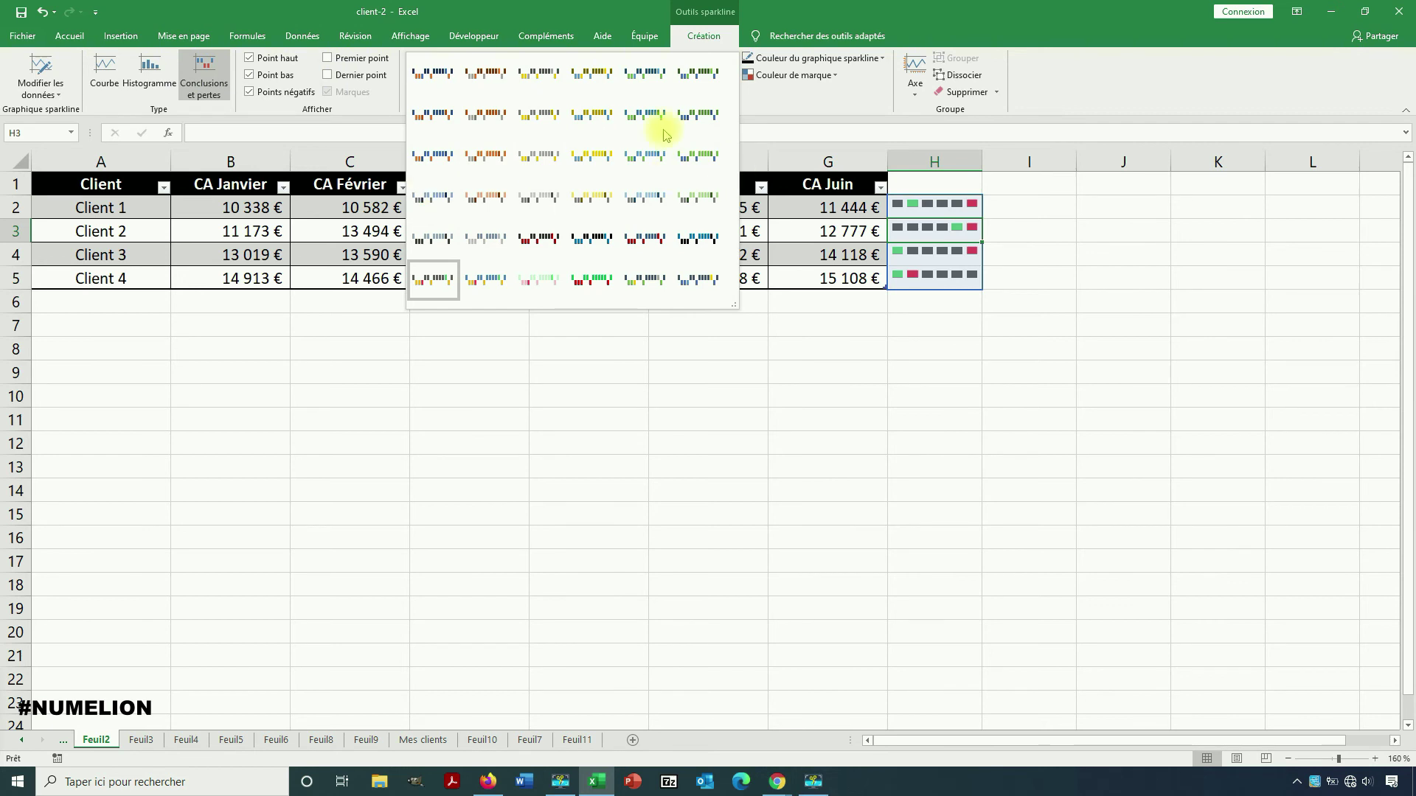
{"action": "left_click", "coordinate": [451, 208]}
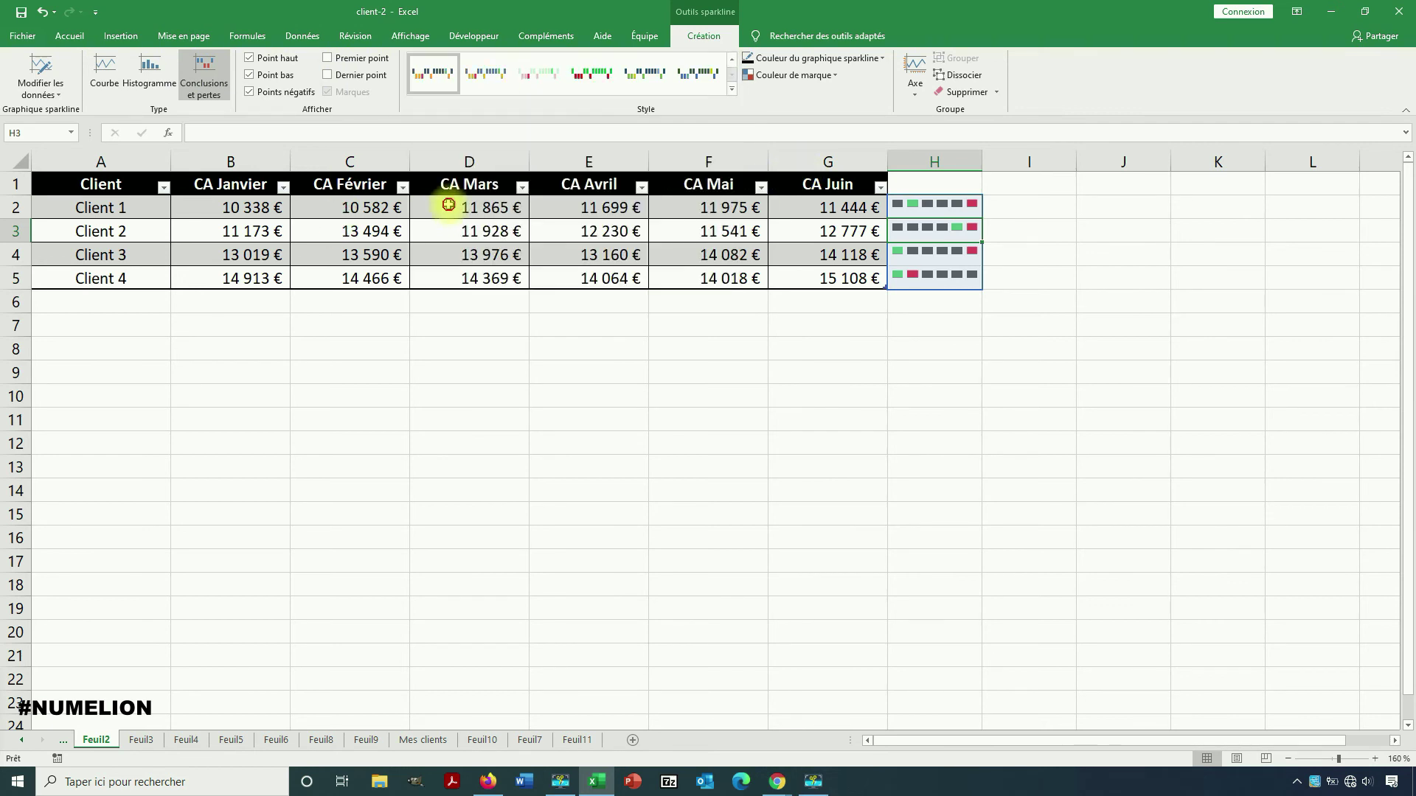
Change Client 1's March revenue in D2 to the negative value -11865 and reselect the cell
{"action": "double_click", "coordinate": [450, 207]}
{"action": "key", "text": "Return"}
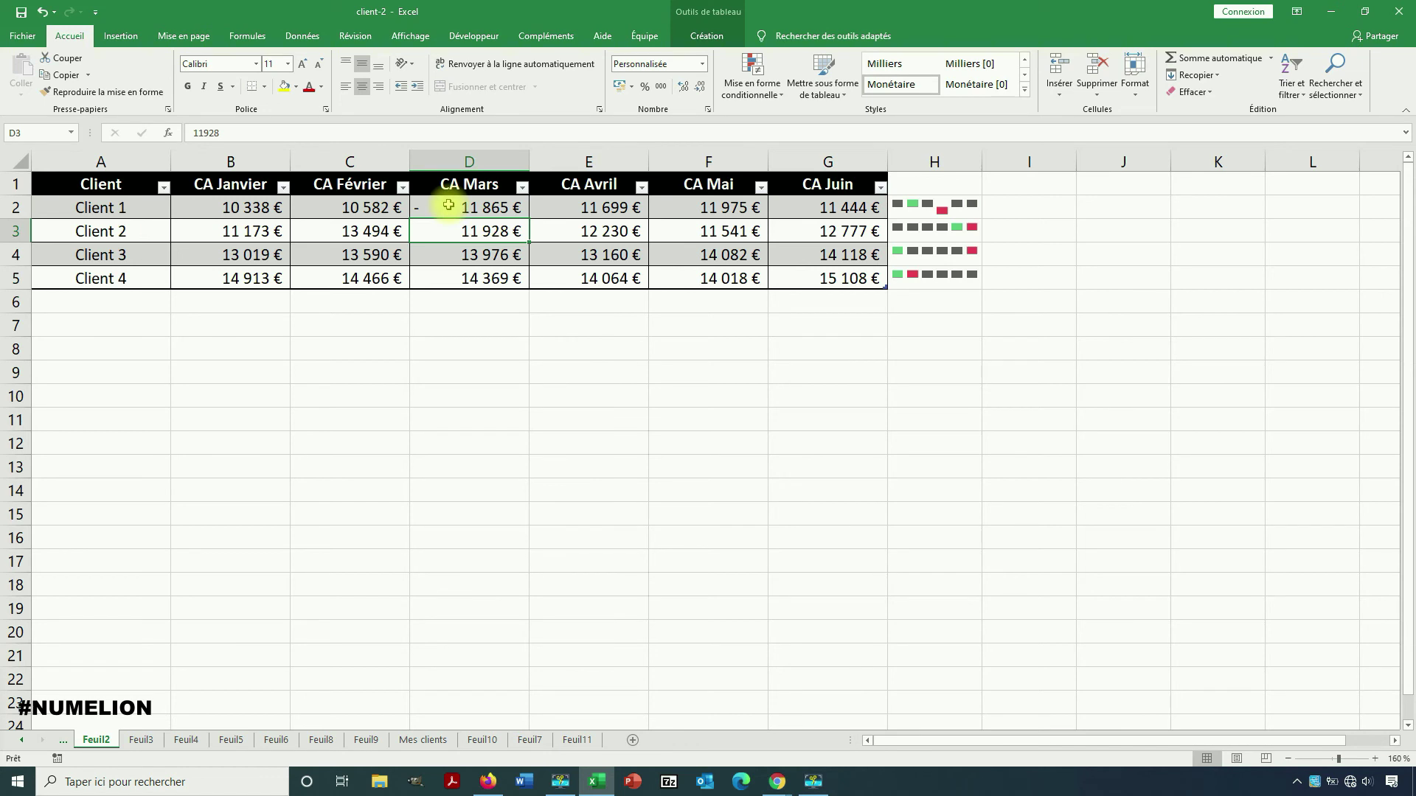
{"action": "left_click", "coordinate": [502, 208]}
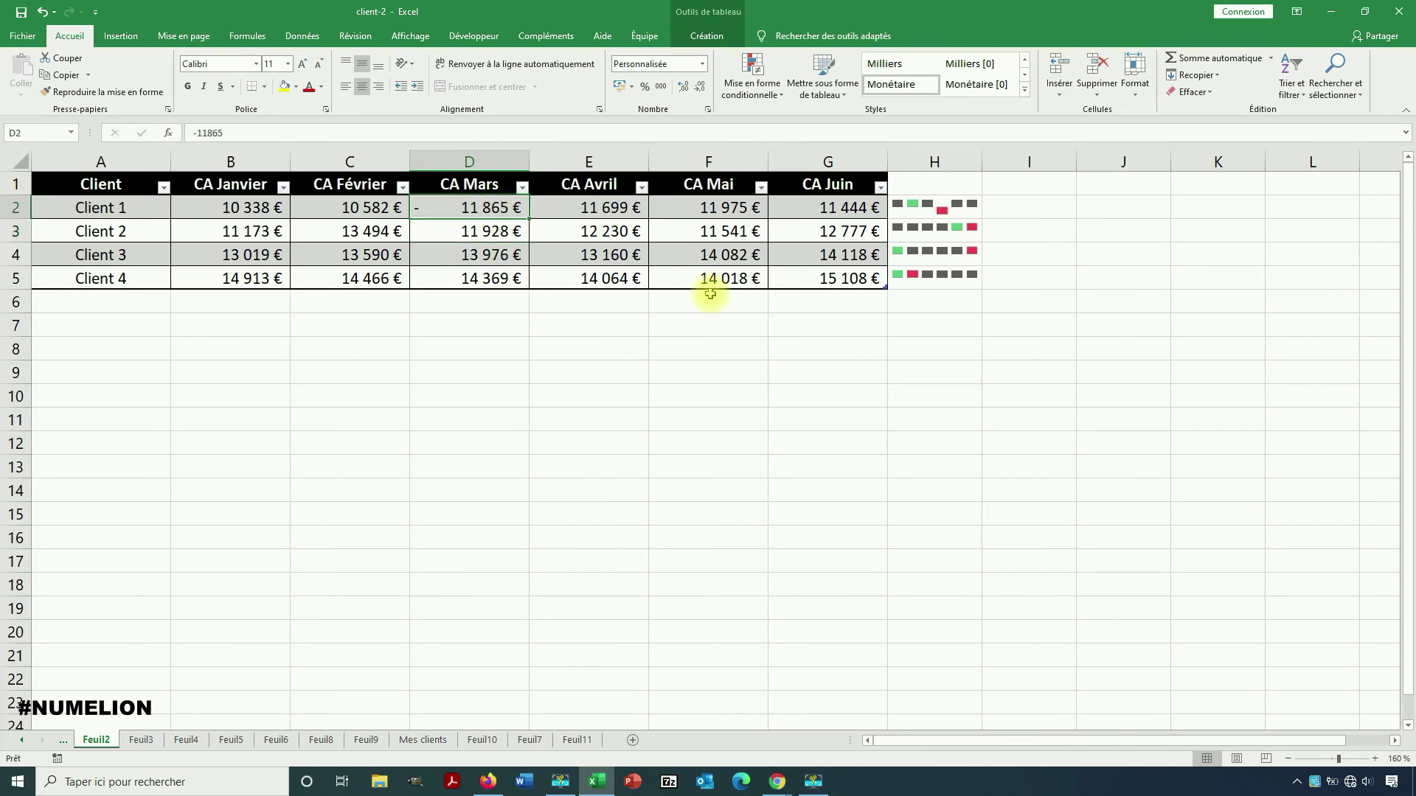